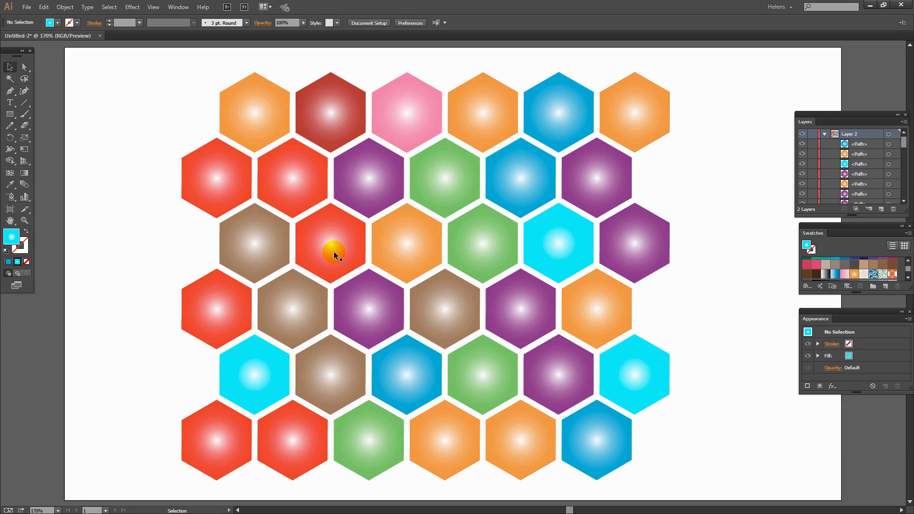
Step: Examine the individual gradient-filled hexagons that make up the finished multicolored honeycomb artwork
{"action": "left_click", "coordinate": [333, 251]}
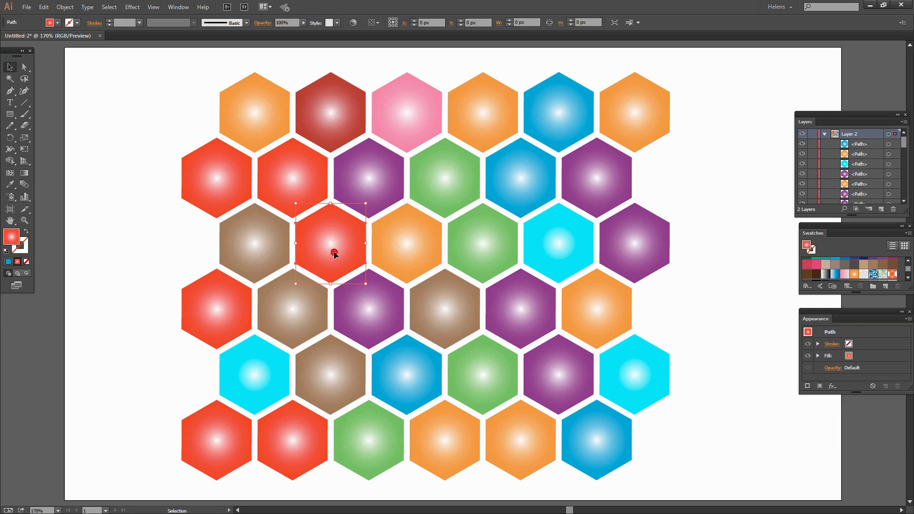
{"action": "left_click", "coordinate": [438, 186]}
{"action": "left_click", "coordinate": [484, 244]}
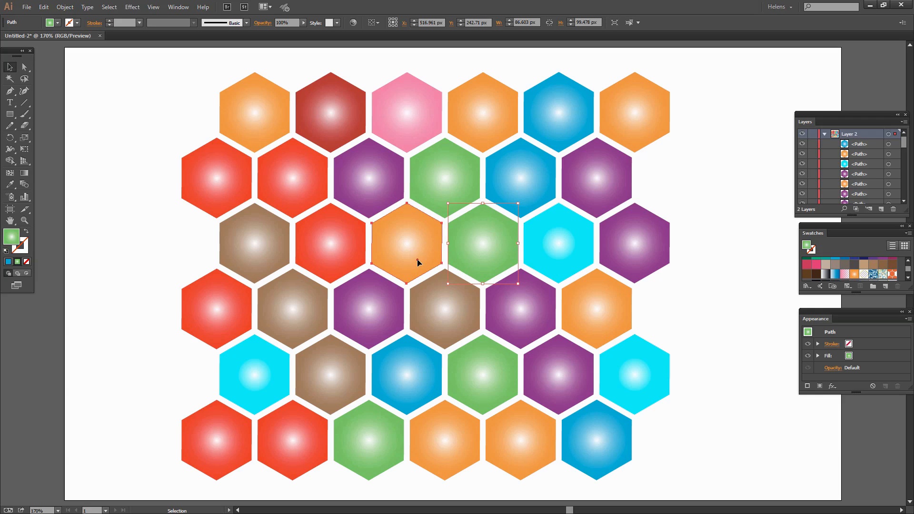
{"action": "left_click", "coordinate": [418, 262]}
{"action": "left_click", "coordinate": [376, 324]}
{"action": "left_click", "coordinate": [283, 319]}
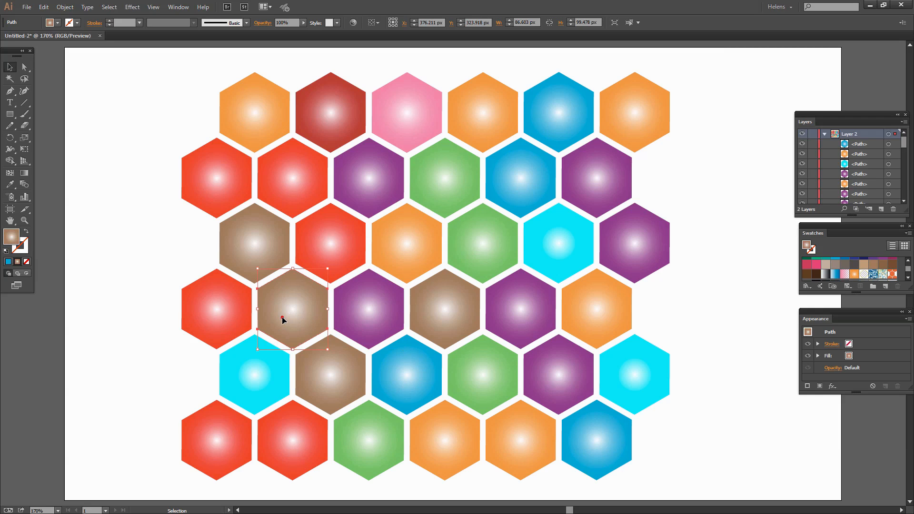
{"action": "left_click", "coordinate": [250, 244]}
{"action": "left_click", "coordinate": [215, 174]}
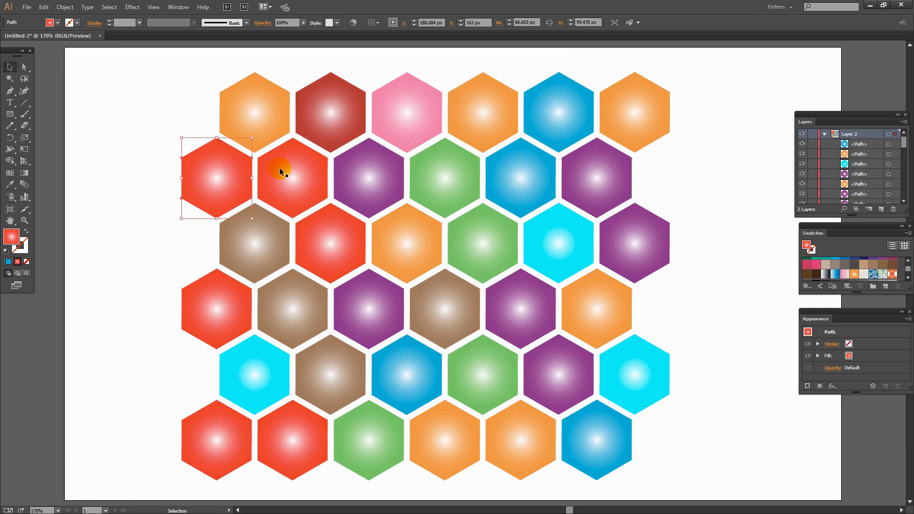
{"action": "left_click", "coordinate": [399, 365]}
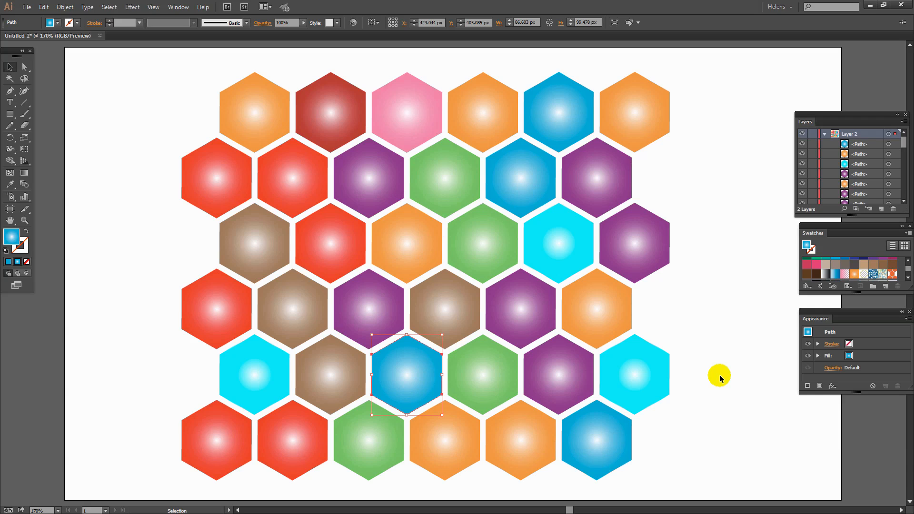
{"action": "left_click", "coordinate": [601, 199]}
{"action": "left_click", "coordinate": [458, 247]}
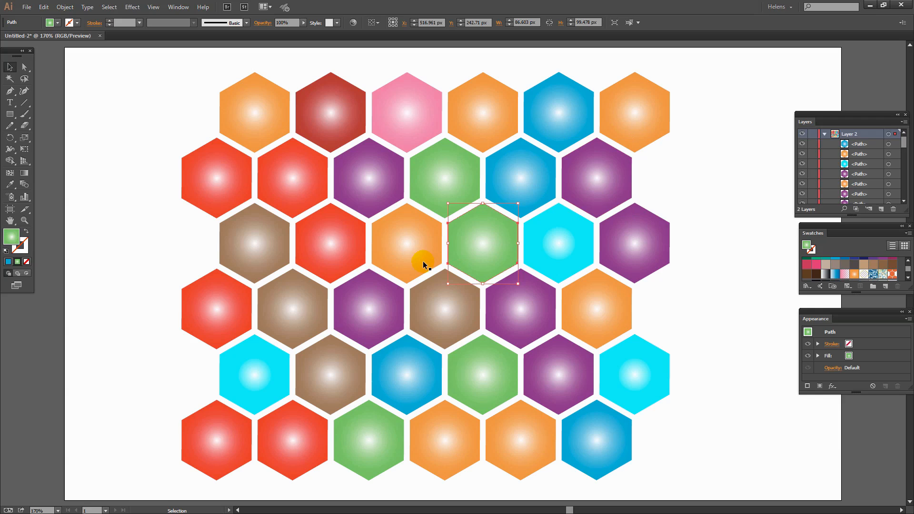
{"action": "left_click", "coordinate": [419, 261]}
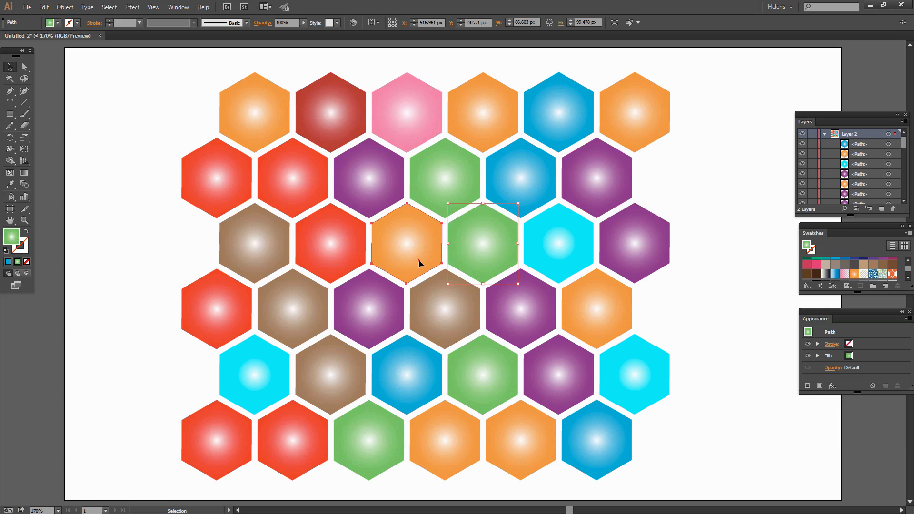
{"action": "left_click", "coordinate": [326, 261]}
{"action": "left_click", "coordinate": [307, 319]}
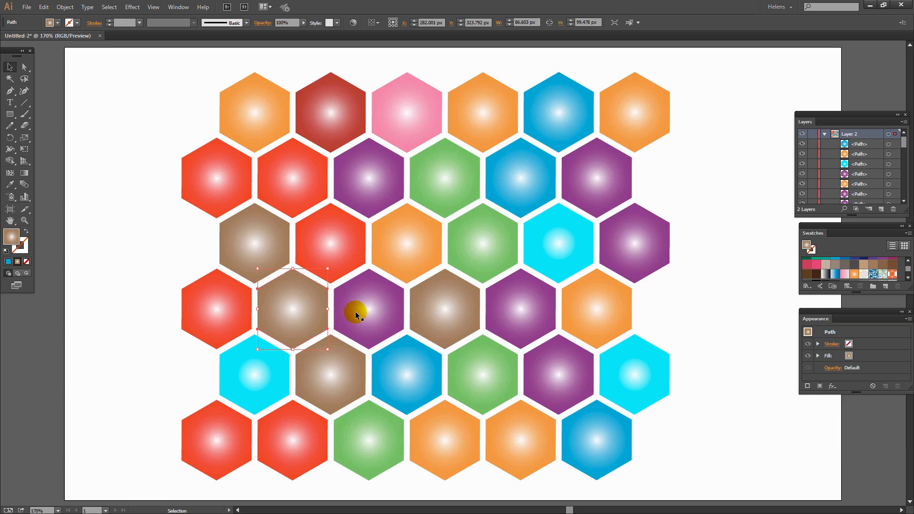
{"action": "left_click", "coordinate": [355, 311]}
{"action": "left_click", "coordinate": [430, 310]}
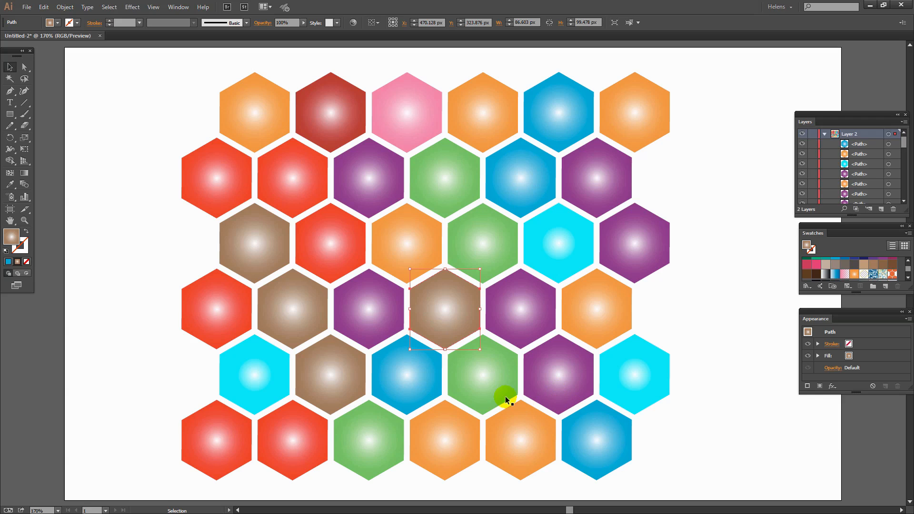
{"action": "left_click", "coordinate": [472, 379]}
{"action": "left_click", "coordinate": [558, 373]}
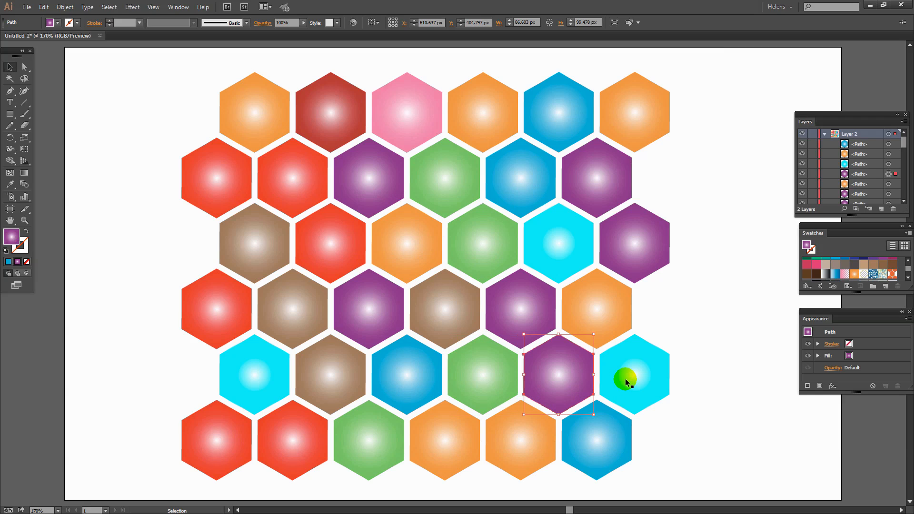
{"action": "left_click", "coordinate": [625, 379]}
{"action": "left_click", "coordinate": [598, 456]}
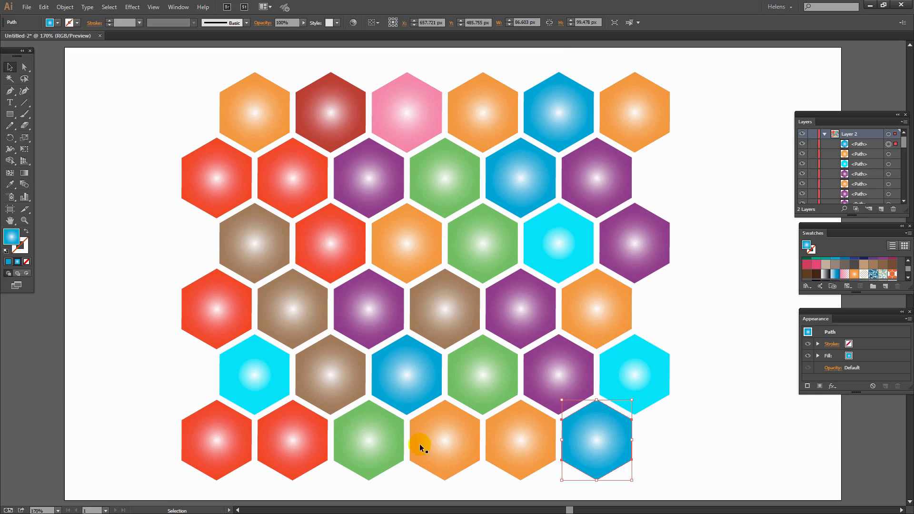
{"action": "left_click", "coordinate": [221, 444]}
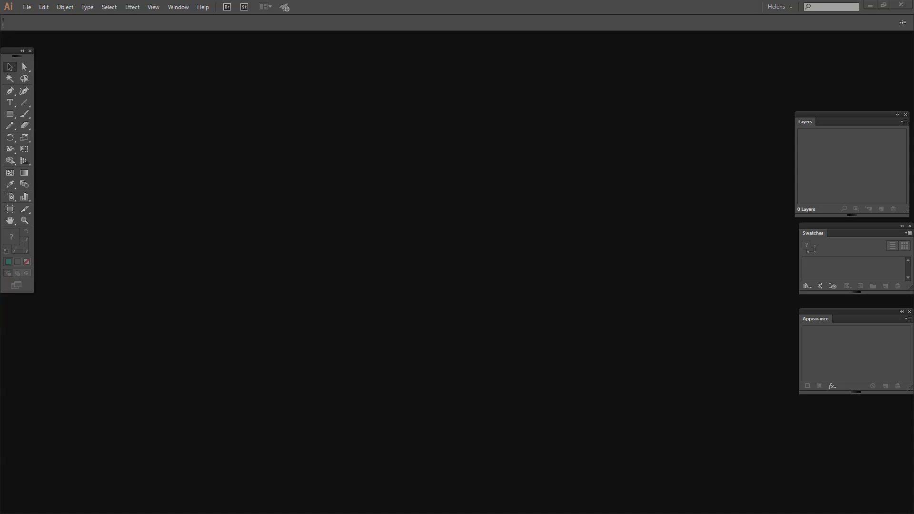
Step: Create a new Web profile document of 960 x 560 px with one artboard in RGB color mode
{"action": "left_click", "coordinate": [26, 7]}
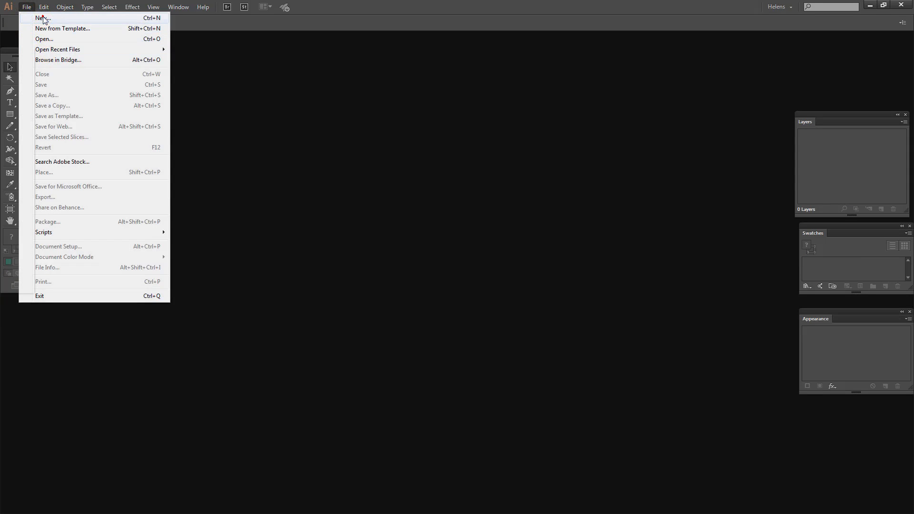
{"action": "left_click", "coordinate": [42, 18]}
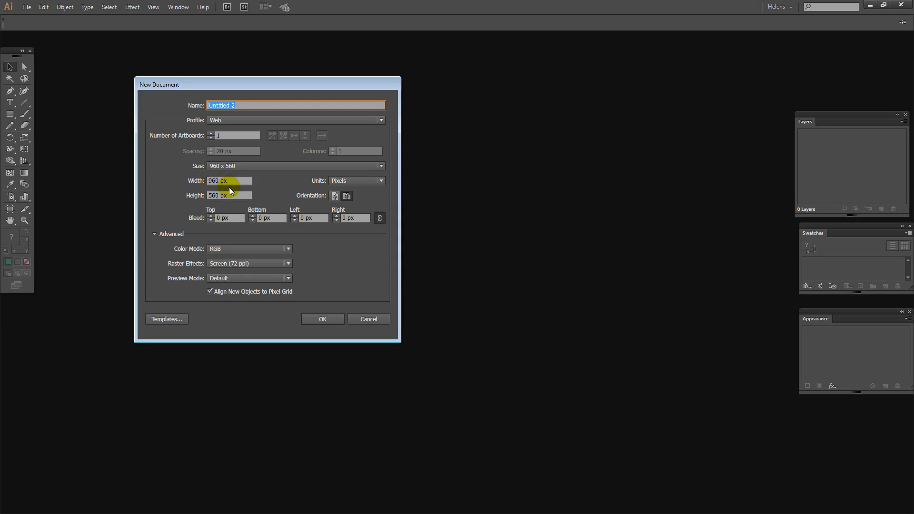
{"action": "left_click", "coordinate": [313, 319]}
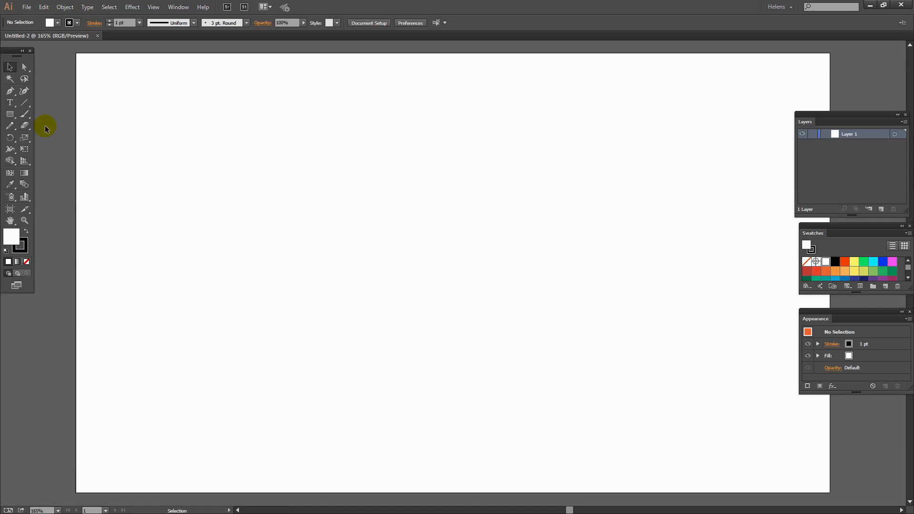
Step: Create a six-sided polygon with a 50 px radius in the upper-left area of the artboard
{"action": "left_click", "coordinate": [11, 115]}
{"action": "left_click_drag", "start_coordinate": [10, 115], "coordinate": [46, 149]}
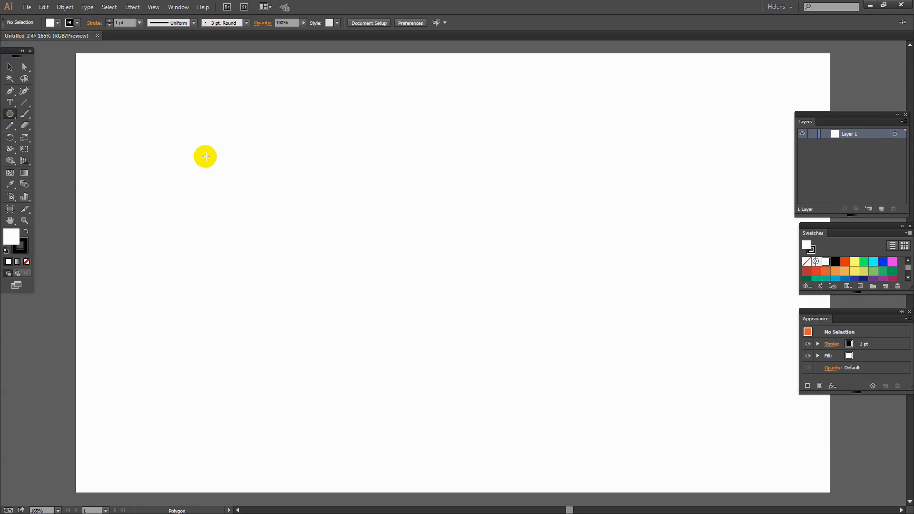
{"action": "left_click", "coordinate": [219, 148]}
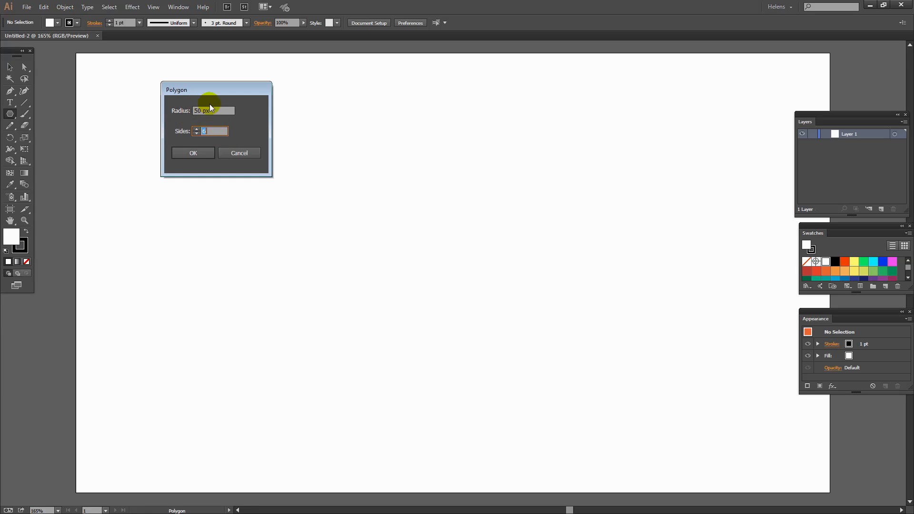
{"action": "left_click", "coordinate": [193, 152]}
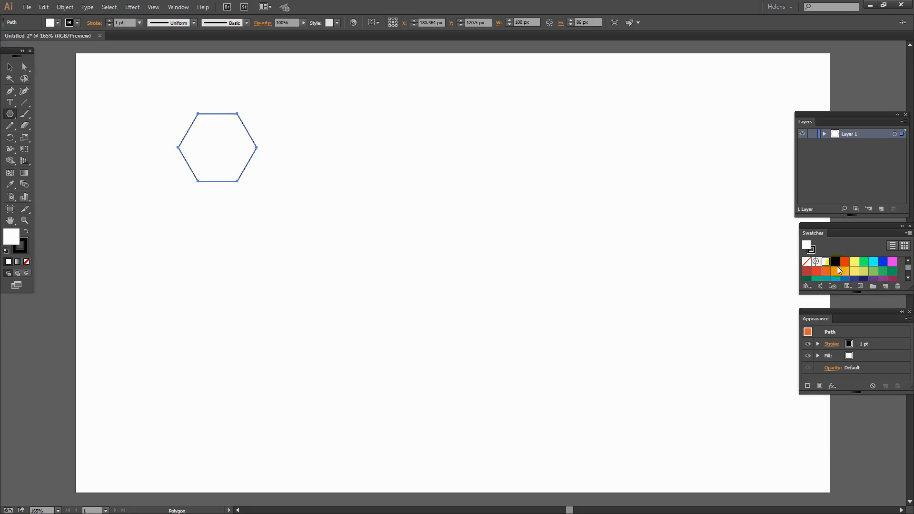
Step: Fill the hexagon with the orange swatch R=241 G=90 B=36 and remove its stroke
{"action": "left_click", "coordinate": [826, 272]}
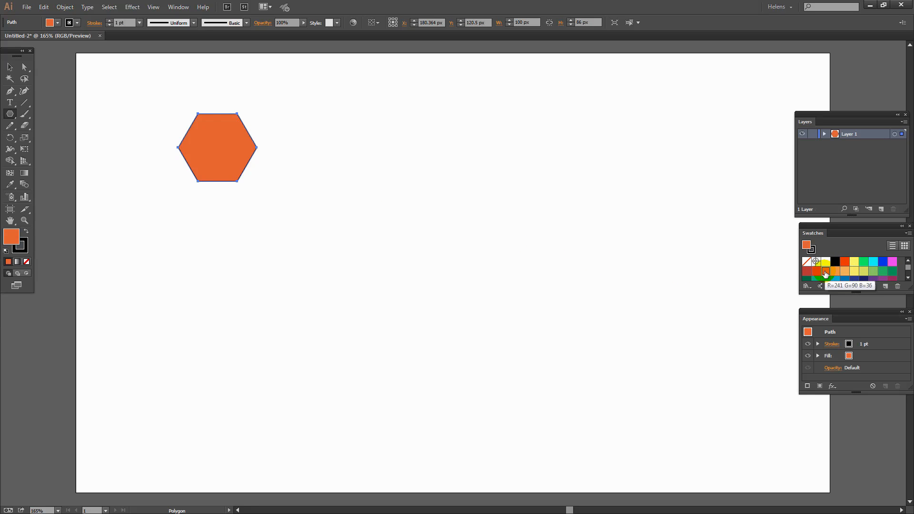
{"action": "key", "text": "x"}
{"action": "key", "text": "slash"}
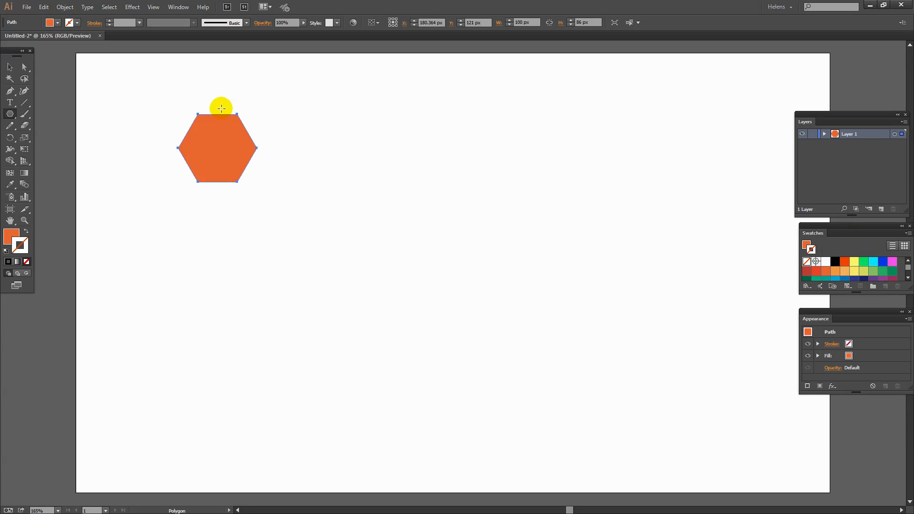
Step: Rotate the orange hexagon by 30° so that one of its corners points upward
{"action": "left_click", "coordinate": [9, 67]}
{"action": "left_click", "coordinate": [139, 155]}
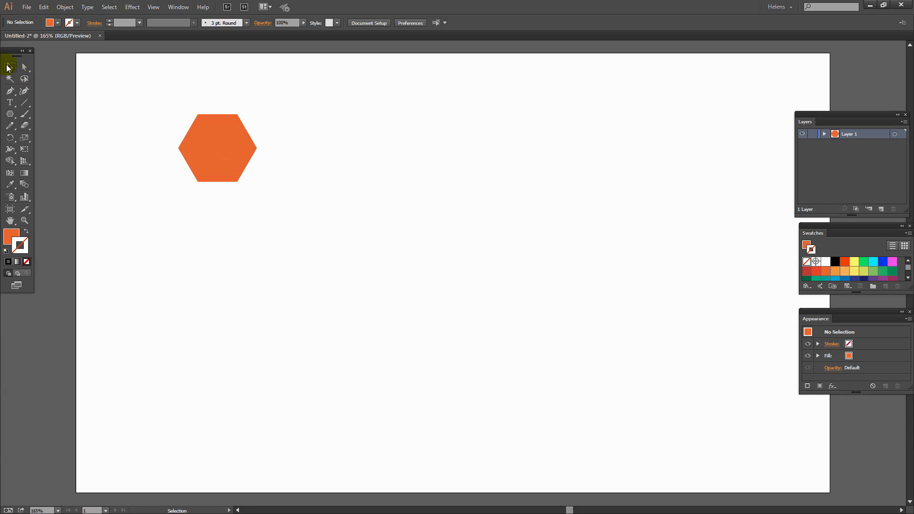
{"action": "left_click", "coordinate": [218, 147]}
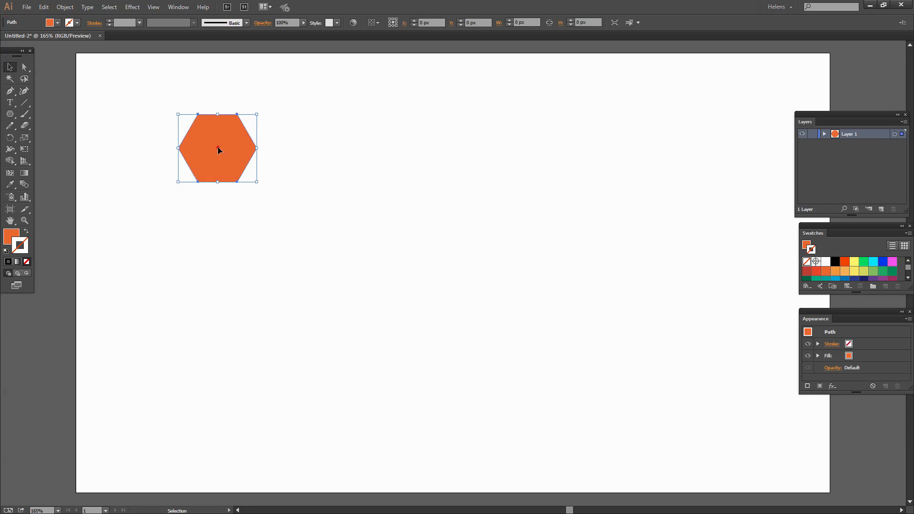
{"action": "left_click", "coordinate": [65, 7]}
{"action": "mouse_move", "coordinate": [82, 20]}
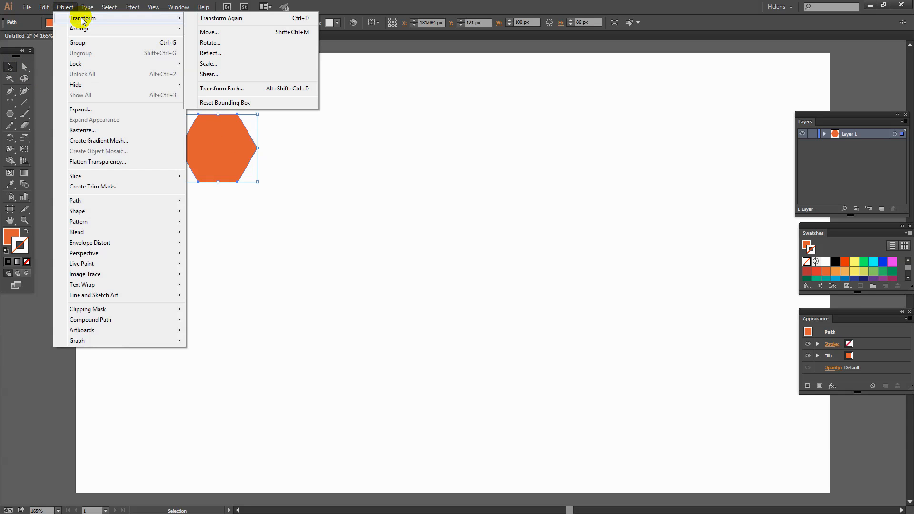
{"action": "left_click", "coordinate": [209, 42]}
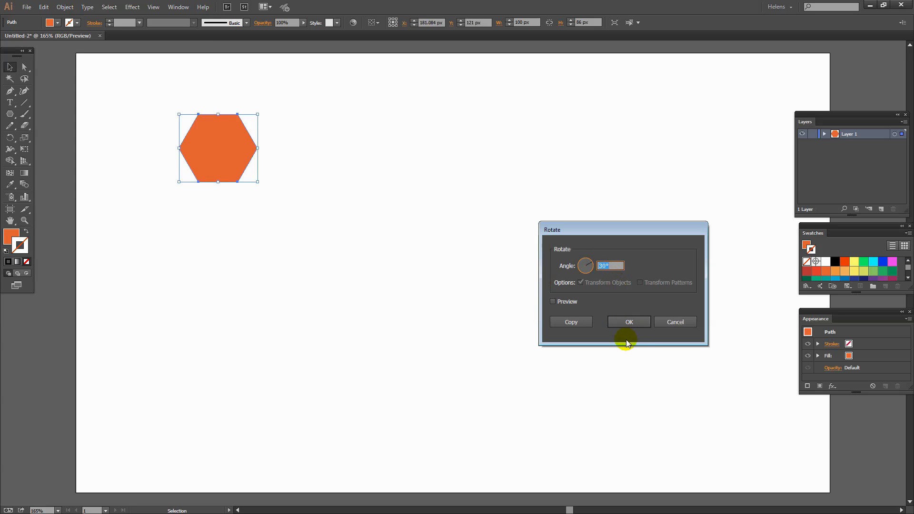
{"action": "left_click", "coordinate": [626, 324]}
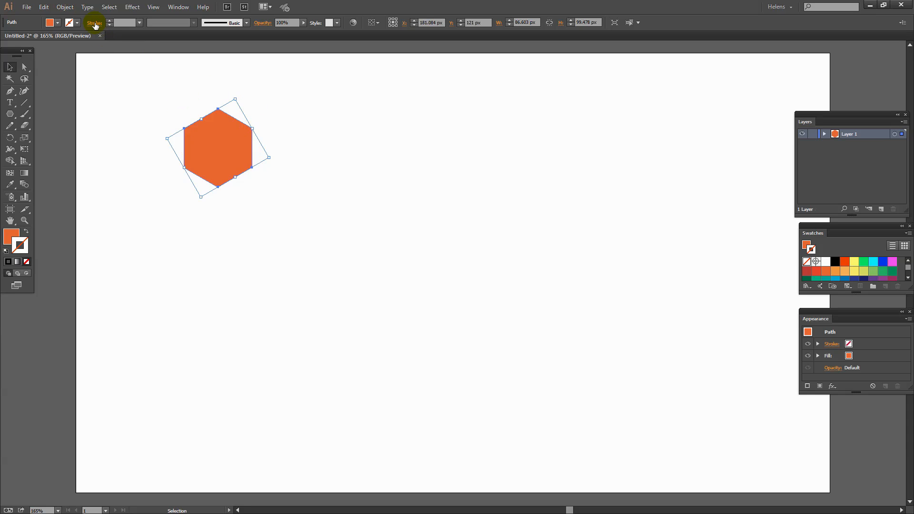
Step: Reset the hexagon's bounding box and move the shape down and left to about X 153 px, Y 139 px
{"action": "left_click", "coordinate": [62, 8]}
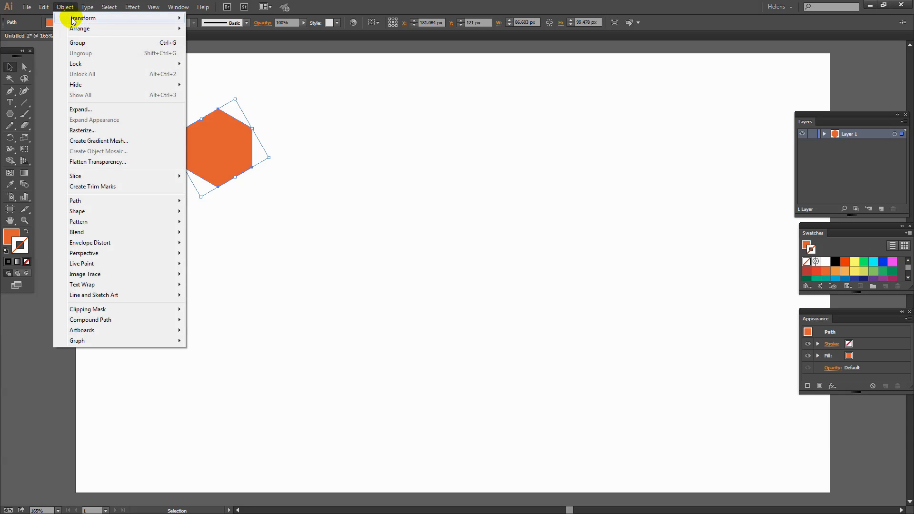
{"action": "mouse_move", "coordinate": [83, 18]}
{"action": "left_click", "coordinate": [229, 106]}
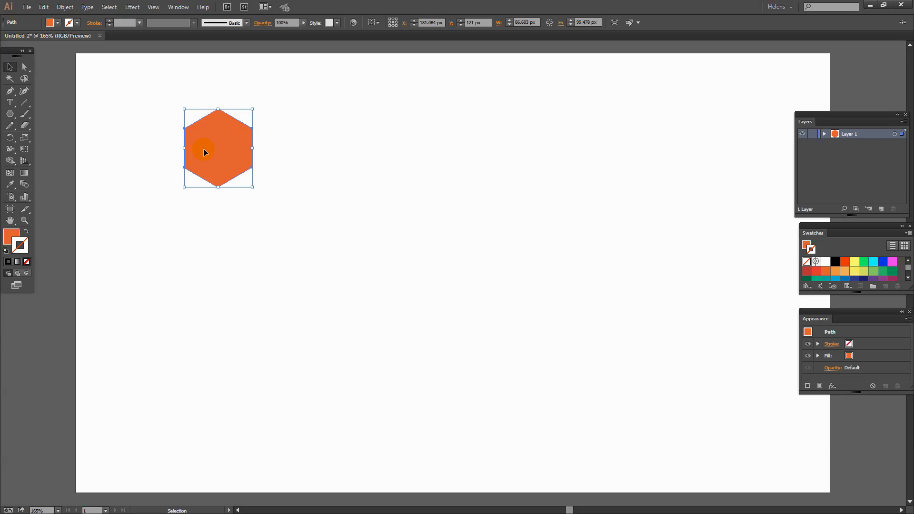
{"action": "left_click_drag", "start_coordinate": [204, 152], "coordinate": [182, 165]}
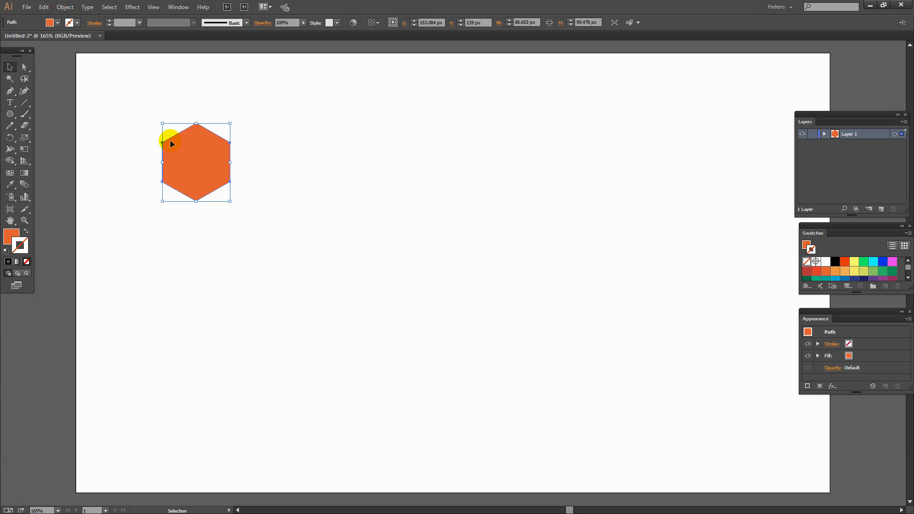
Step: Make a new pattern from the orange hexagon and enter pattern editing mode
{"action": "left_click", "coordinate": [65, 7]}
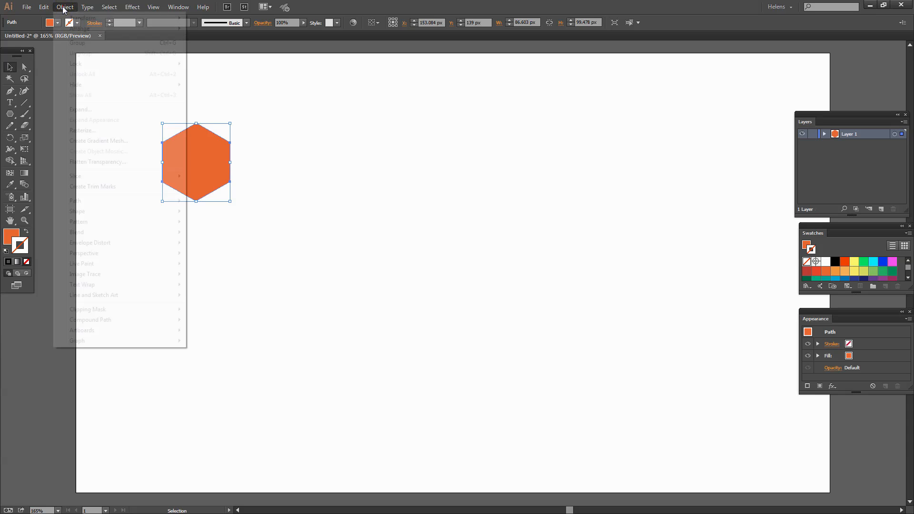
{"action": "mouse_move", "coordinate": [87, 222]}
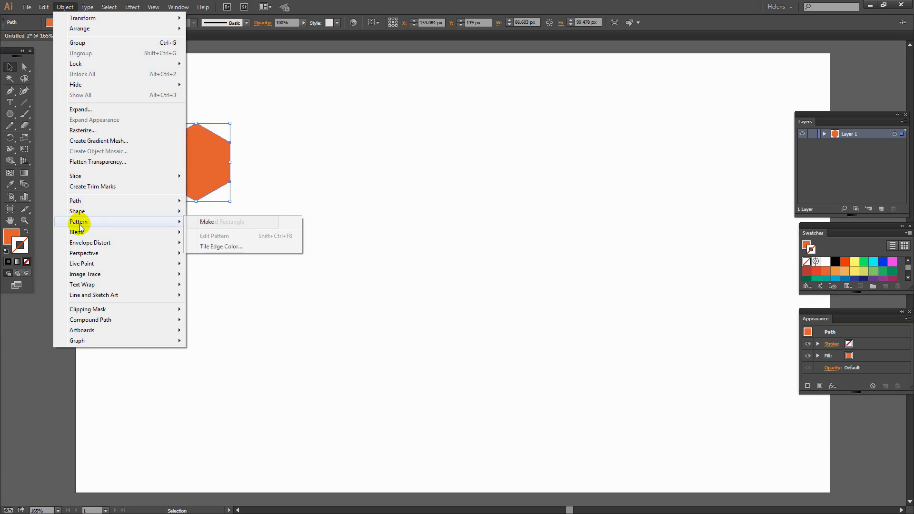
{"action": "left_click", "coordinate": [206, 222]}
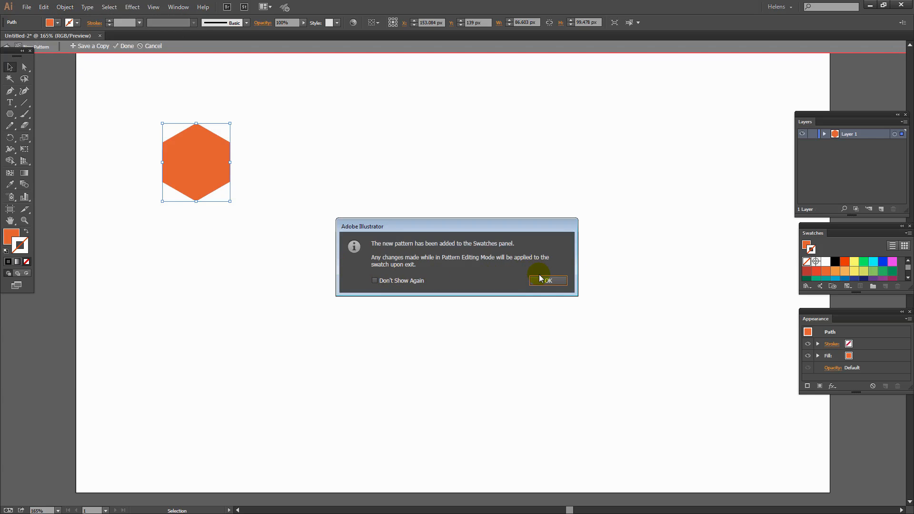
{"action": "left_click", "coordinate": [544, 280]}
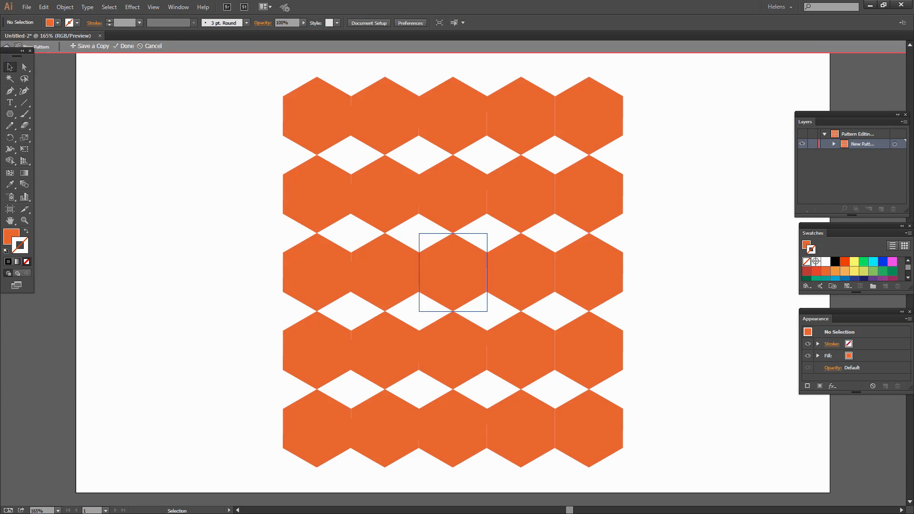
Step: Move the pattern options clear of the tiles and set the tile type to Brick by Row
{"action": "left_click_drag", "start_coordinate": [538, 170], "coordinate": [679, 128]}
{"action": "left_click", "coordinate": [679, 206]}
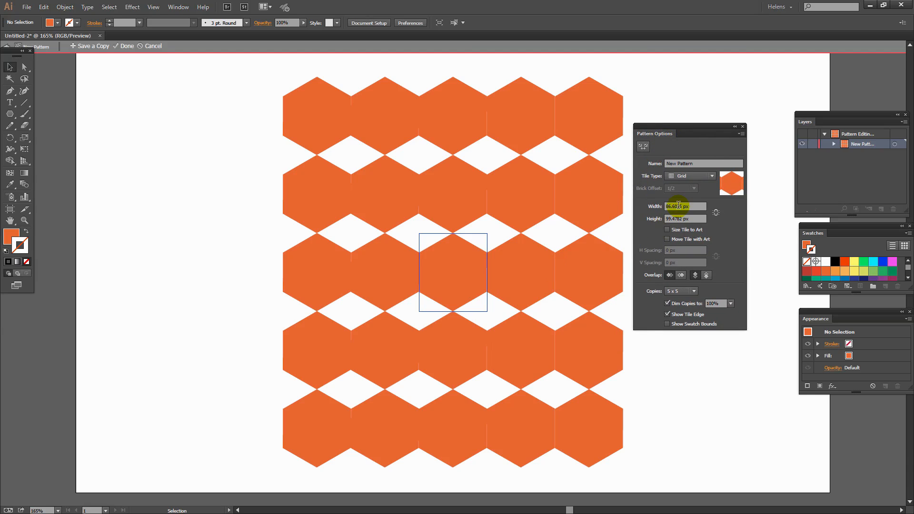
{"action": "left_click", "coordinate": [690, 175]}
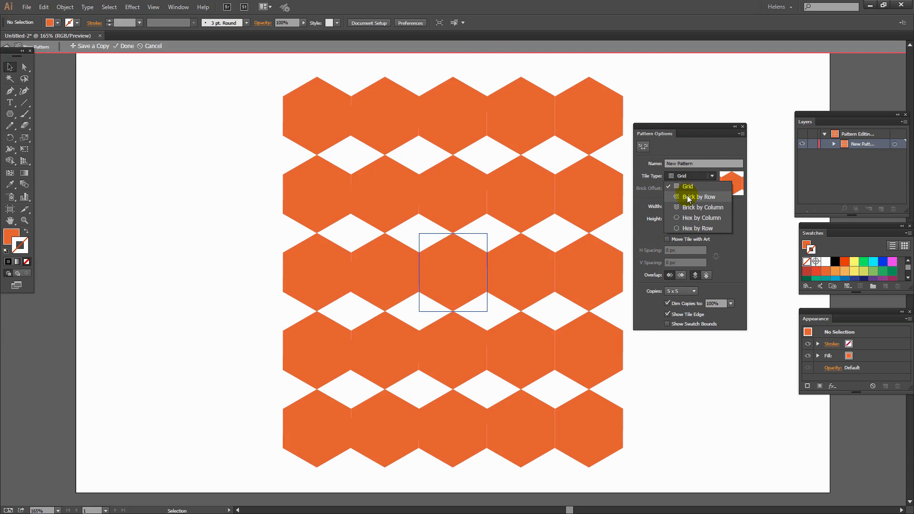
{"action": "left_click", "coordinate": [688, 196]}
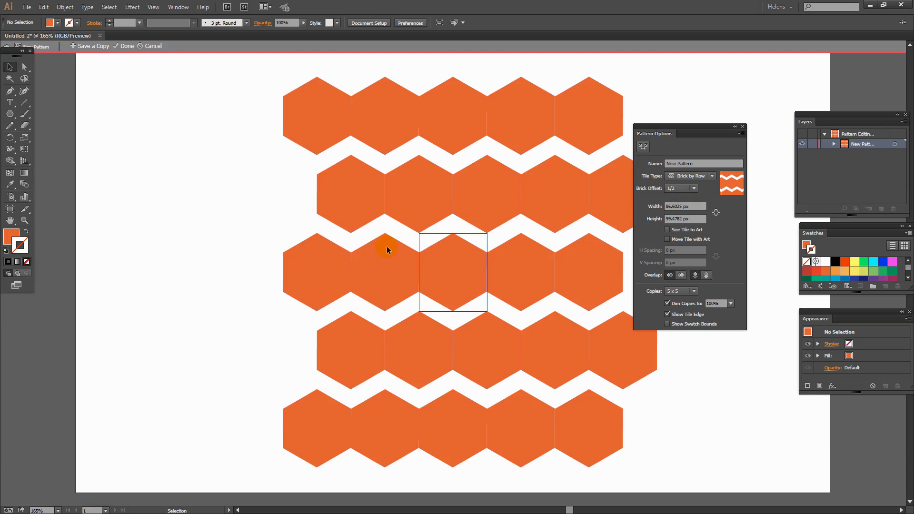
Step: Set the pattern tile width to 94 px to open gaps between neighbouring hexagons in each row
{"action": "left_click", "coordinate": [676, 208]}
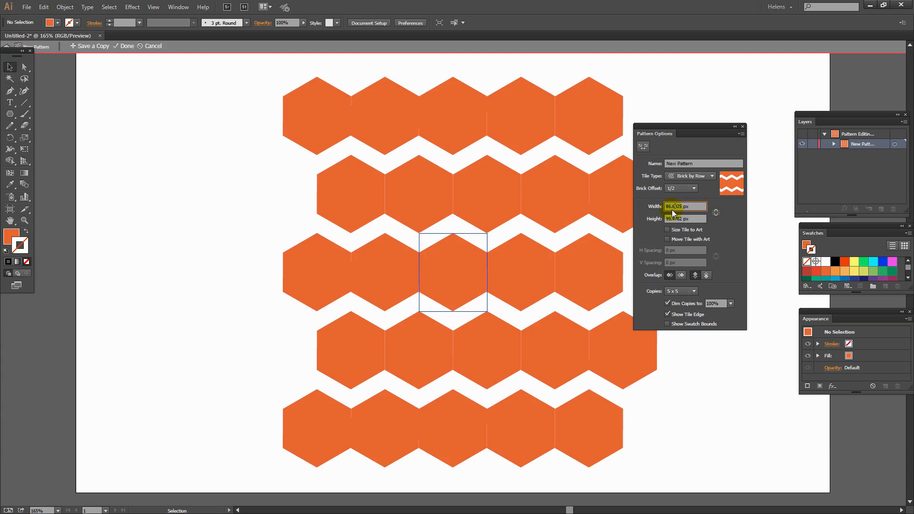
{"action": "key", "text": "ctrl+a"}
{"action": "type", "text": "87"}
{"action": "key", "text": "Return"}
{"action": "key", "text": "Up"}
{"action": "key", "text": "Up"}
{"action": "key", "text": "Up"}
{"action": "key", "text": "Up"}
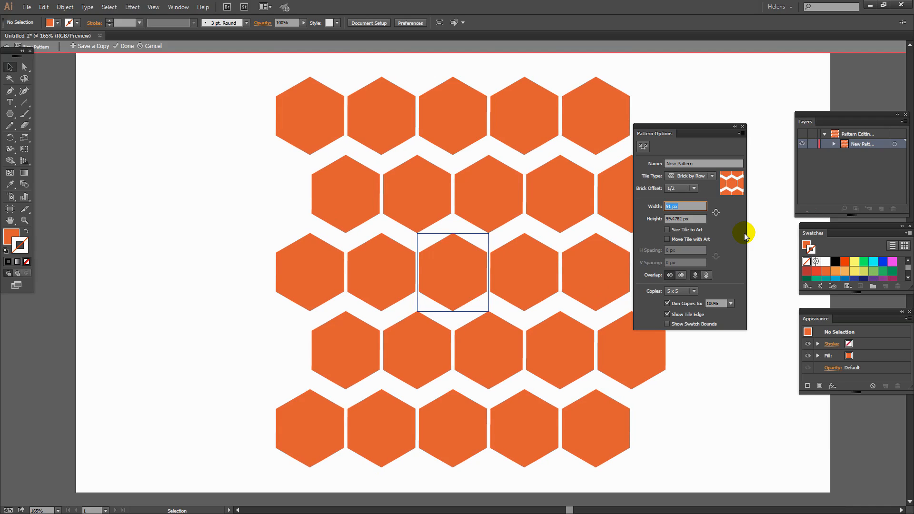
{"action": "key", "text": "Up"}
{"action": "key", "text": "Up"}
{"action": "key", "text": "Up"}
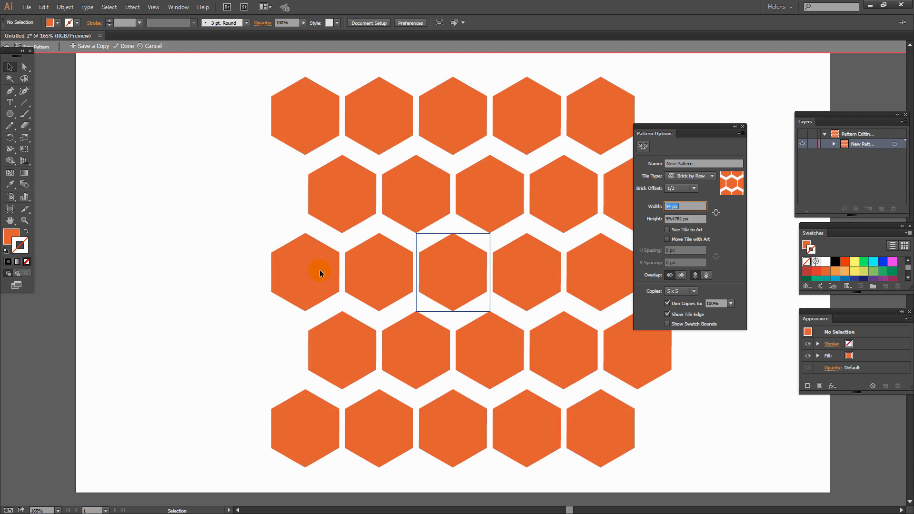
Step: Set the pattern tile height to 81 px so the gaps between the rows match the horizontal gaps
{"action": "left_click", "coordinate": [688, 219]}
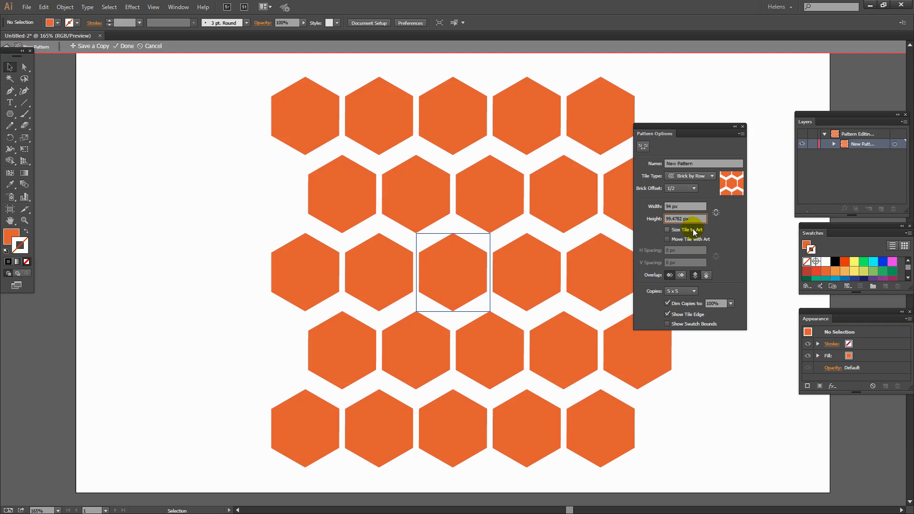
{"action": "type", "text": "94"}
{"action": "key", "text": "Return"}
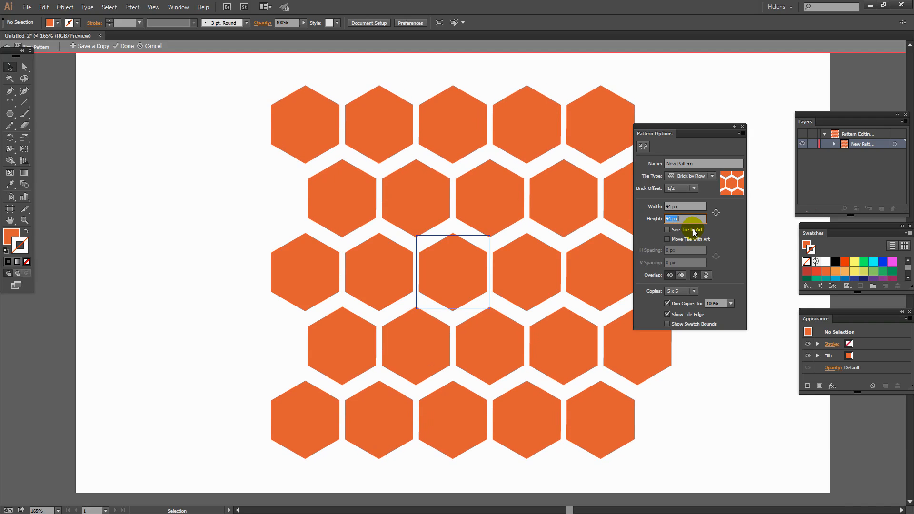
{"action": "key", "text": "Down"}
{"action": "key", "text": "Down"}
{"action": "key", "text": "Down"}
{"action": "key", "text": "Down"}
{"action": "key", "text": "Down"}
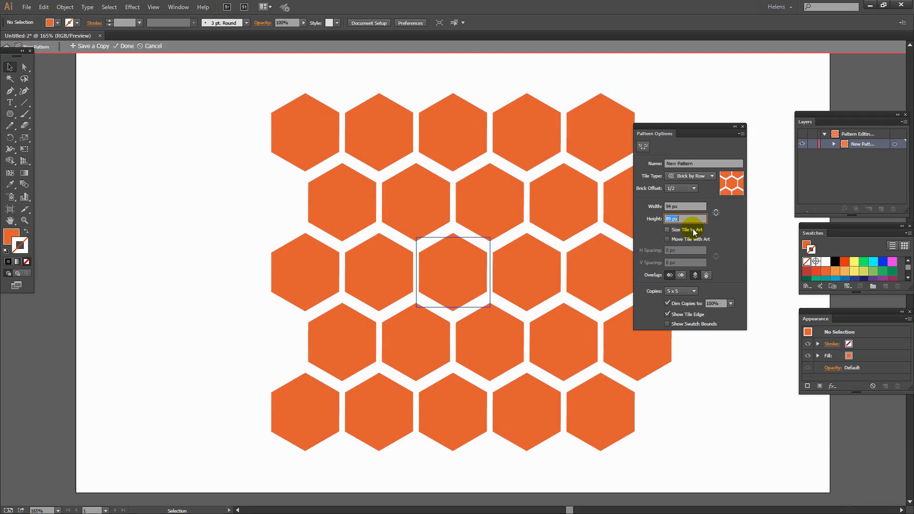
{"action": "key", "text": "Down"}
{"action": "key", "text": "Down"}
{"action": "key", "text": "Down"}
{"action": "key", "text": "Down"}
{"action": "key", "text": "Down"}
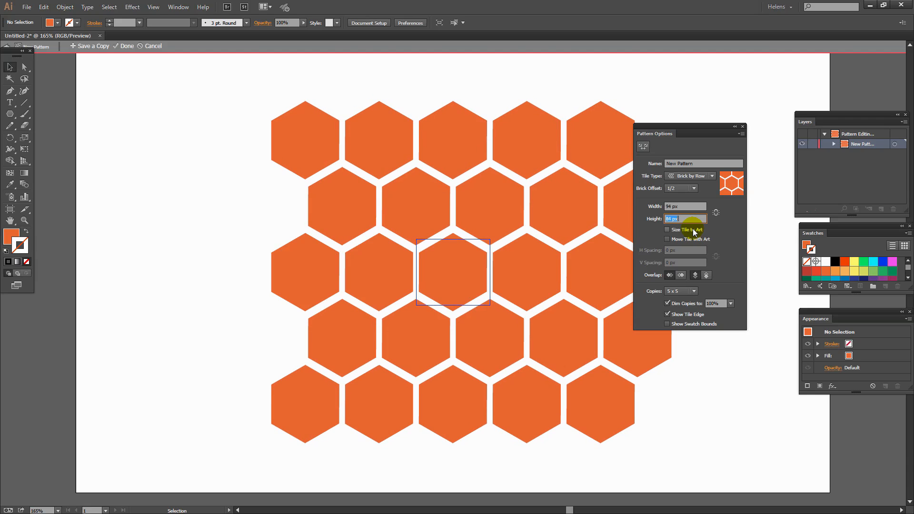
{"action": "key", "text": "Down"}
{"action": "key", "text": "Down"}
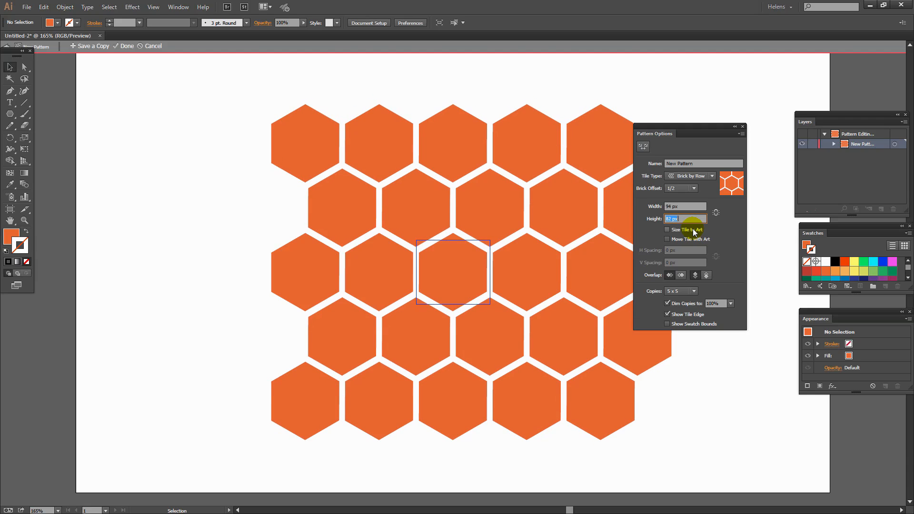
{"action": "key", "text": "Down"}
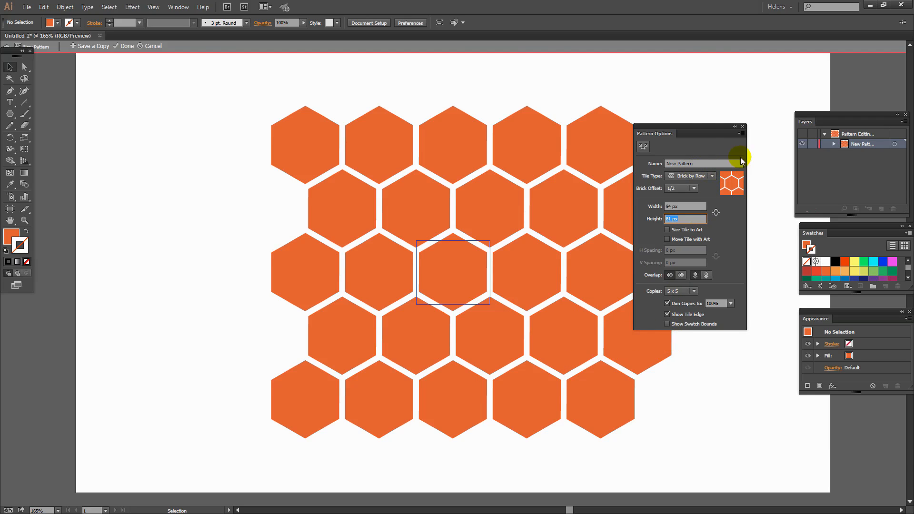
Step: Finish pattern editing and move the original hexagon to the artboard's upper-left corner, at about X 56 px, Y 57 px
{"action": "left_click", "coordinate": [125, 47]}
{"action": "left_click", "coordinate": [306, 157]}
{"action": "left_click_drag", "start_coordinate": [194, 170], "coordinate": [119, 105]}
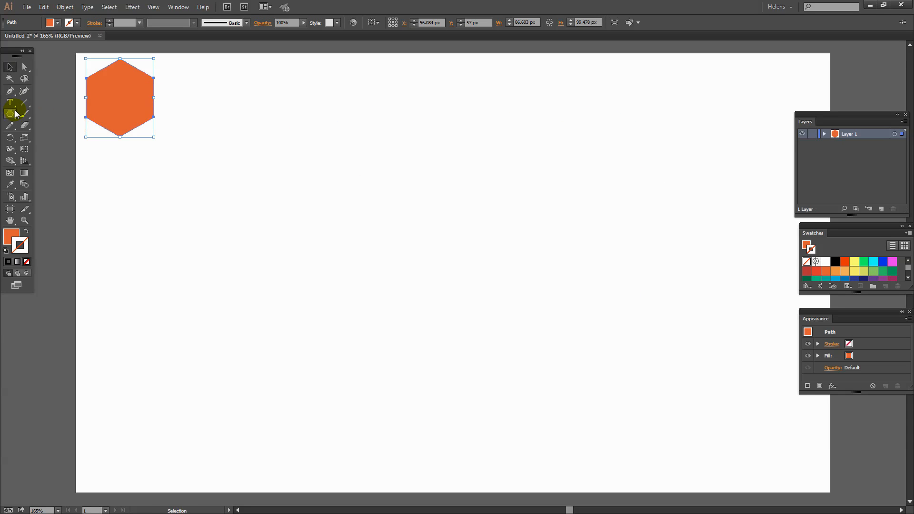
Step: Draw a full-height rectangle about 789 × 560 px beside the hexagon and fill it with the new honeycomb pattern swatch
{"action": "left_click_drag", "start_coordinate": [12, 119], "coordinate": [41, 114]}
{"action": "left_click_drag", "start_coordinate": [177, 53], "coordinate": [797, 492]}
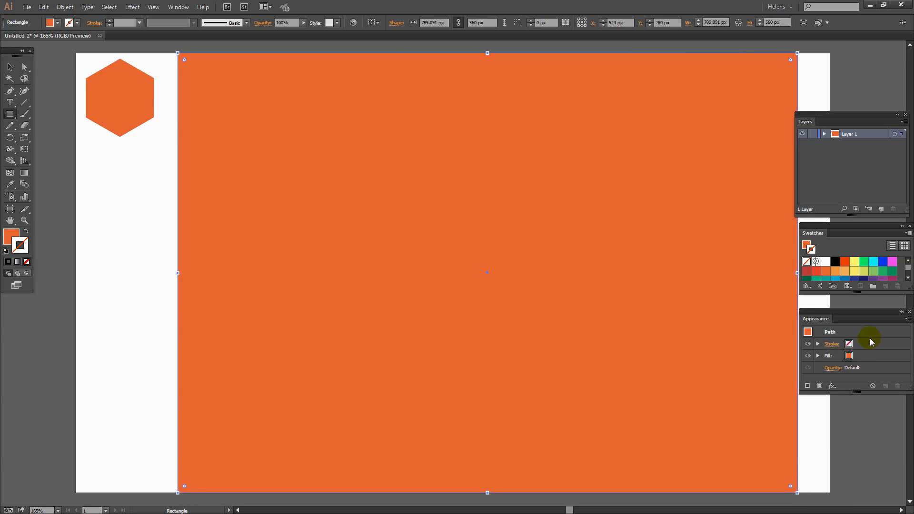
{"action": "left_click", "coordinate": [9, 237]}
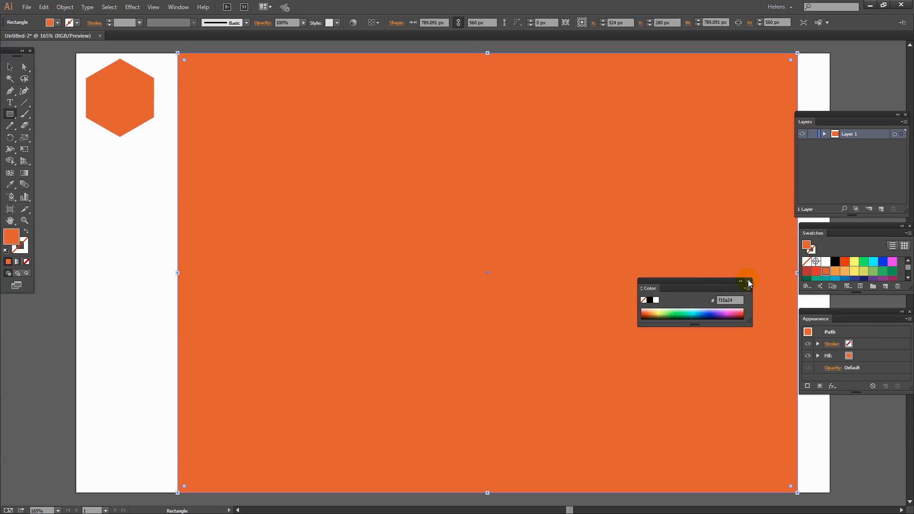
{"action": "left_click", "coordinate": [749, 281]}
{"action": "left_click_drag", "start_coordinate": [909, 269], "coordinate": [904, 314]}
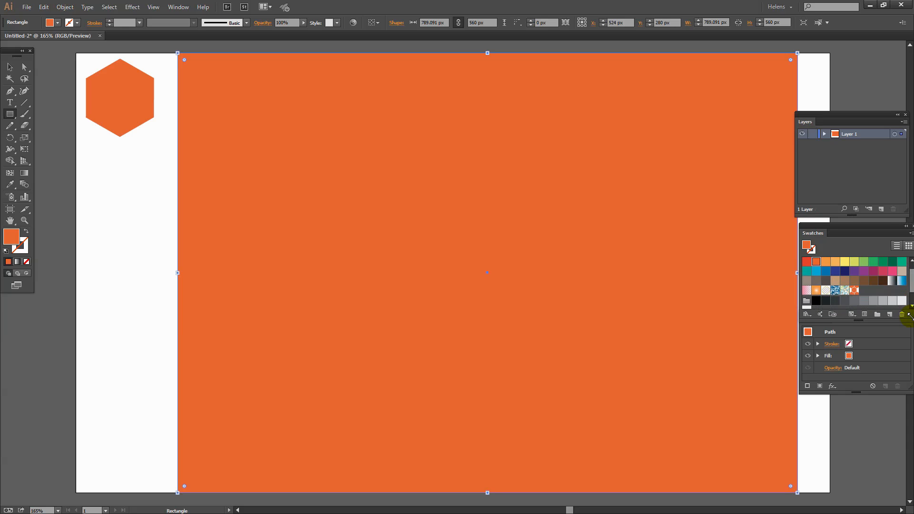
{"action": "left_click", "coordinate": [854, 291]}
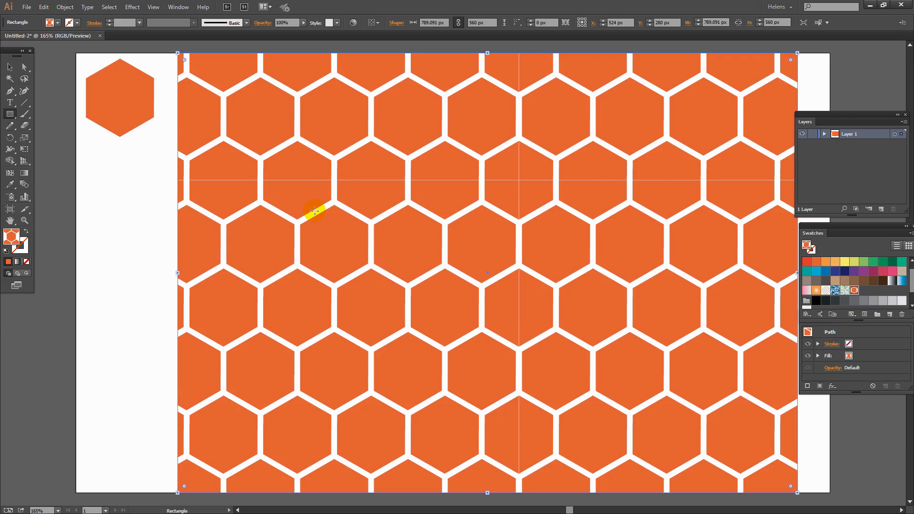
Step: Expand the fill of the pattern-filled rectangle into editable artwork
{"action": "left_click", "coordinate": [64, 8]}
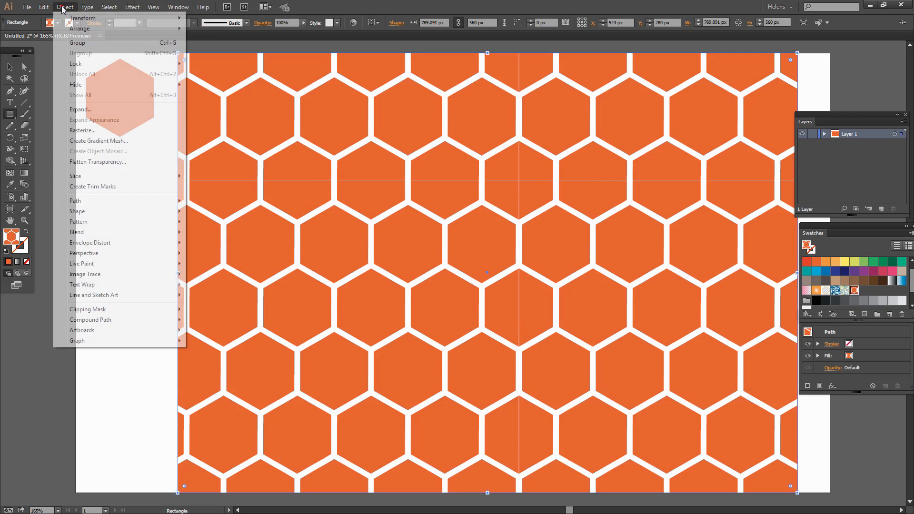
{"action": "left_click", "coordinate": [64, 7]}
{"action": "left_click", "coordinate": [63, 7]}
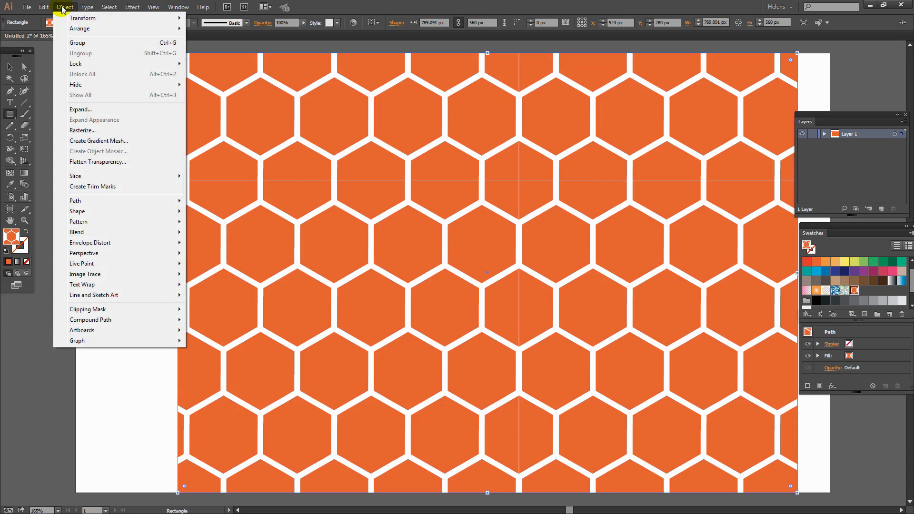
{"action": "left_click", "coordinate": [81, 110]}
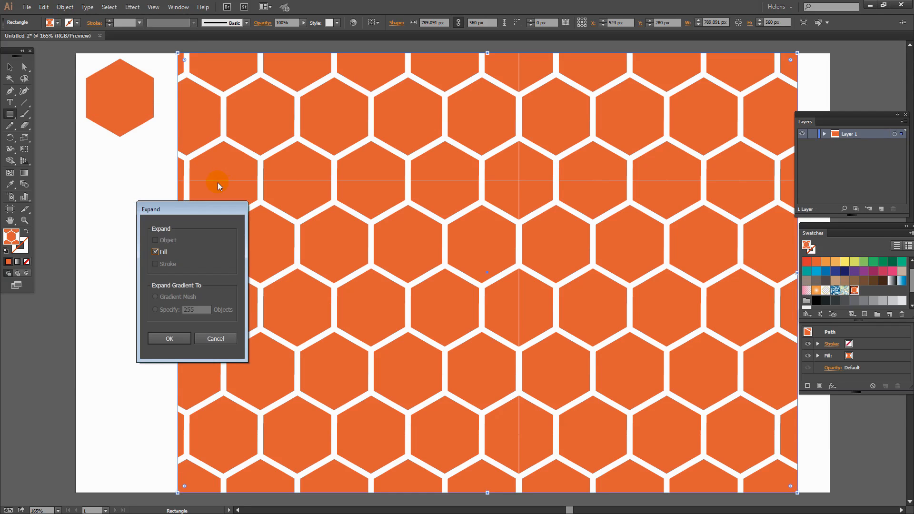
{"action": "left_click", "coordinate": [169, 338]}
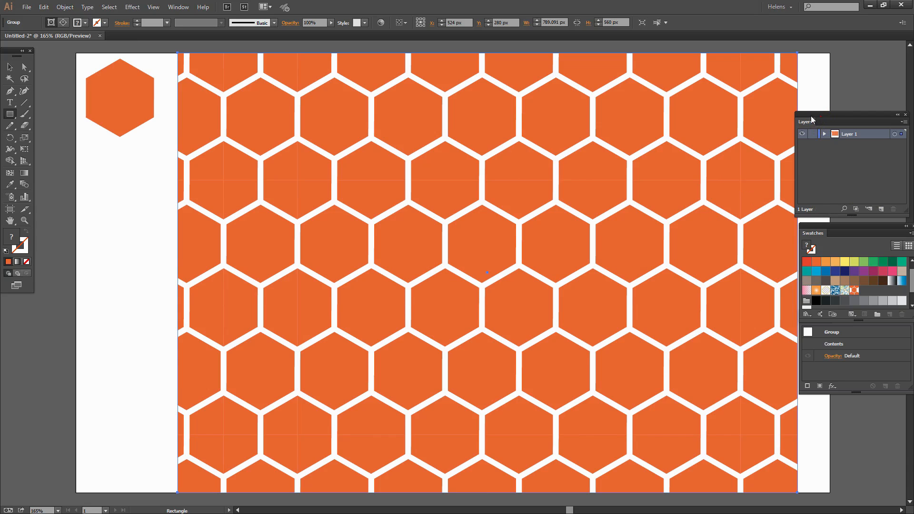
Step: Create a new layer, move the original hexagon path into it, and hide that layer
{"action": "left_click_drag", "start_coordinate": [824, 115], "coordinate": [700, 98]}
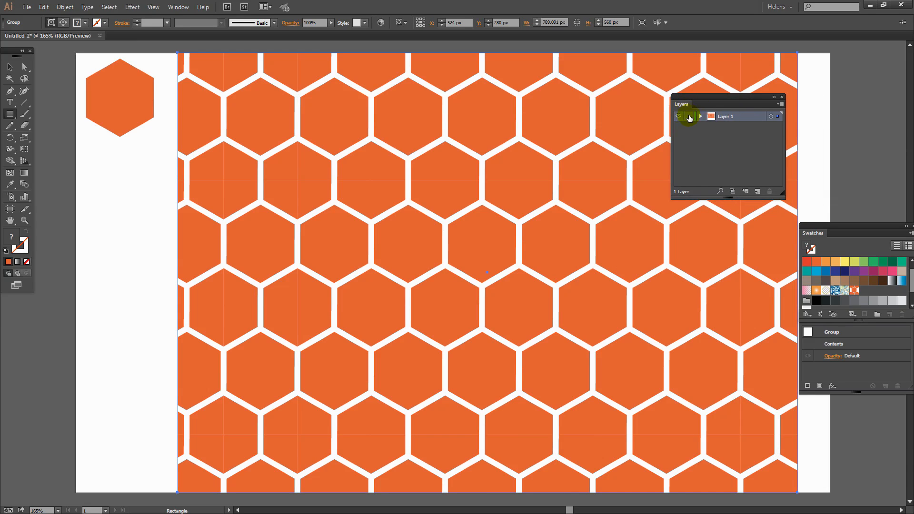
{"action": "left_click", "coordinate": [700, 117]}
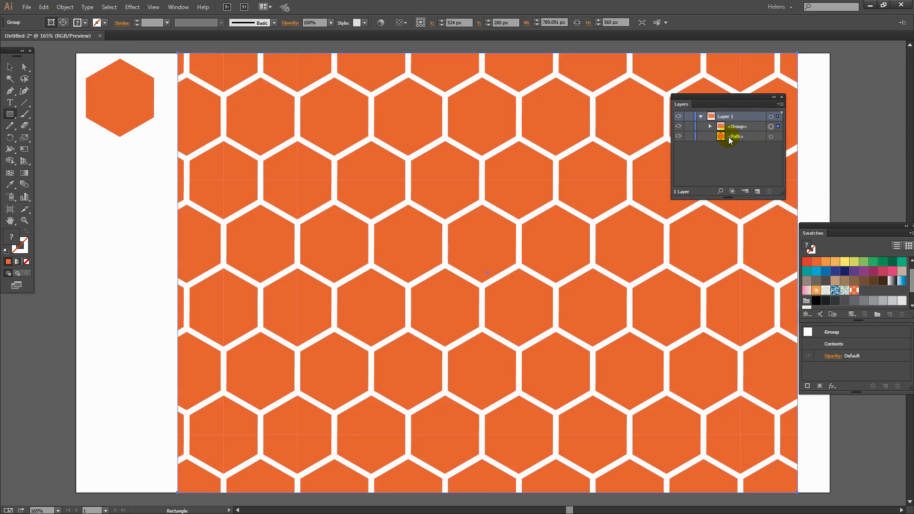
{"action": "left_click", "coordinate": [729, 137]}
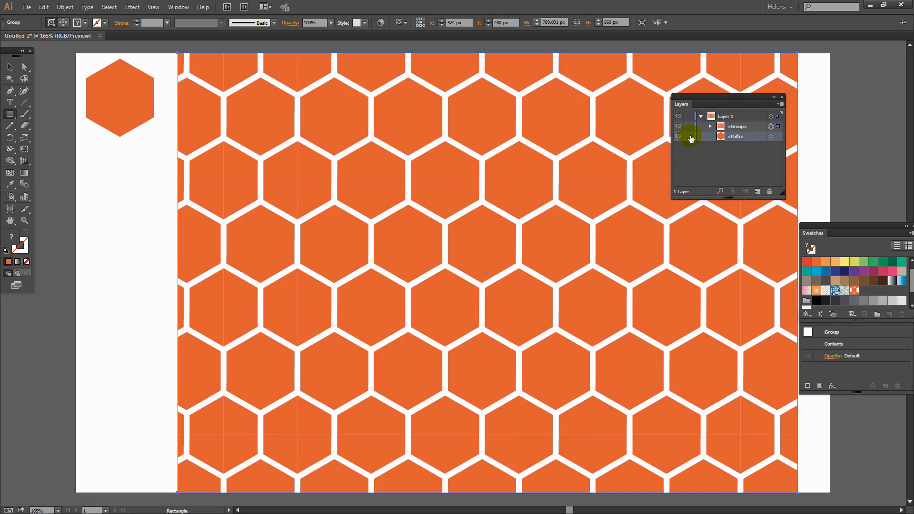
{"action": "left_click", "coordinate": [756, 191]}
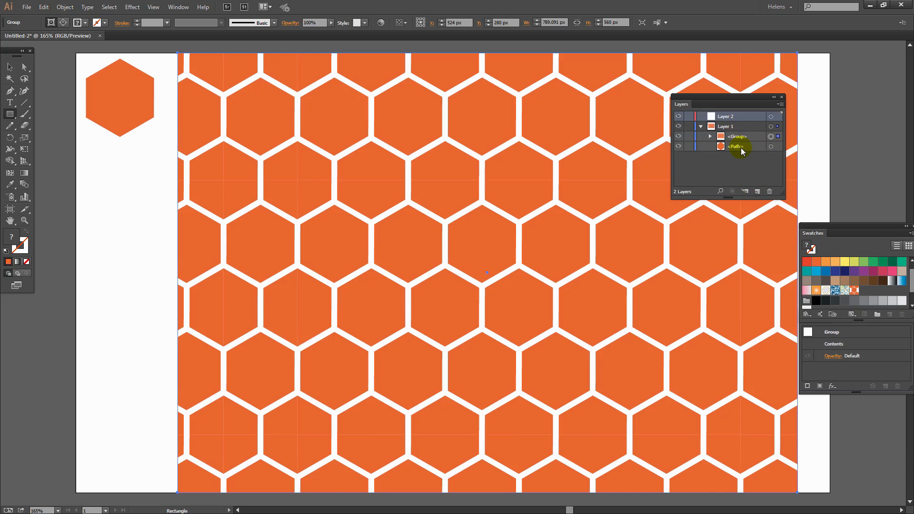
{"action": "left_click_drag", "start_coordinate": [741, 147], "coordinate": [732, 119]}
{"action": "left_click", "coordinate": [679, 116]}
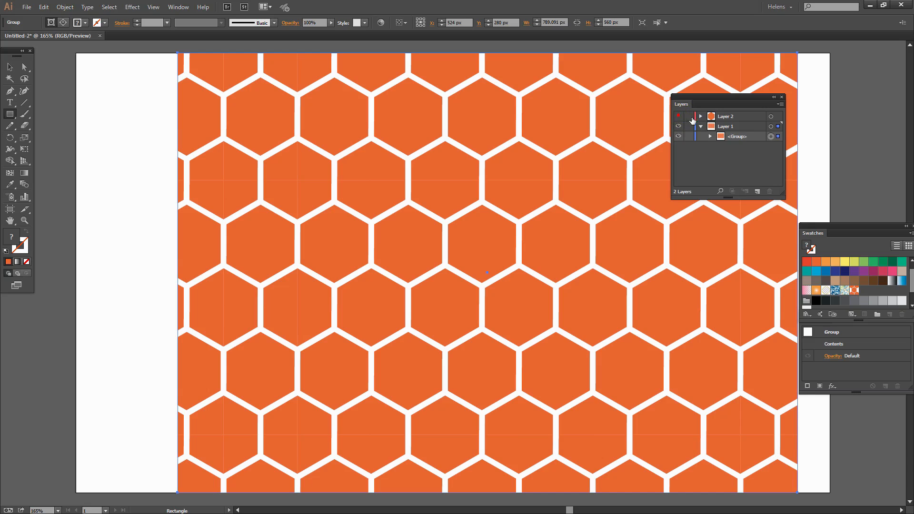
Step: List the contents of the expanded pattern's group and clip group, and enlarge the layer list to show the nested items
{"action": "left_click", "coordinate": [710, 136]}
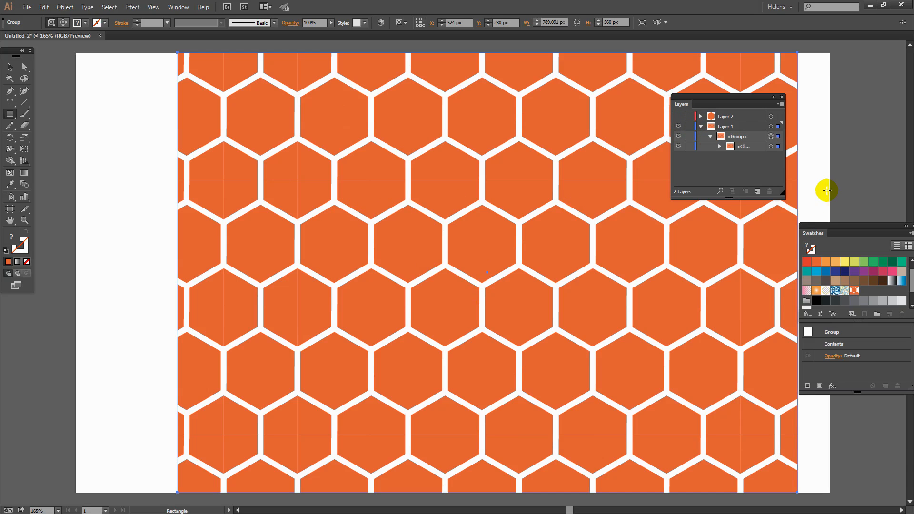
{"action": "left_click", "coordinate": [719, 146]}
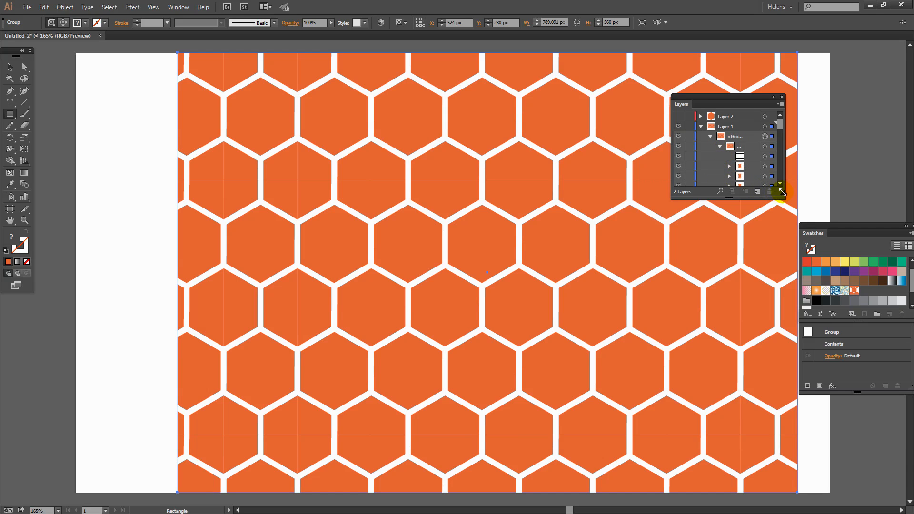
{"action": "left_click_drag", "start_coordinate": [783, 197], "coordinate": [803, 486]}
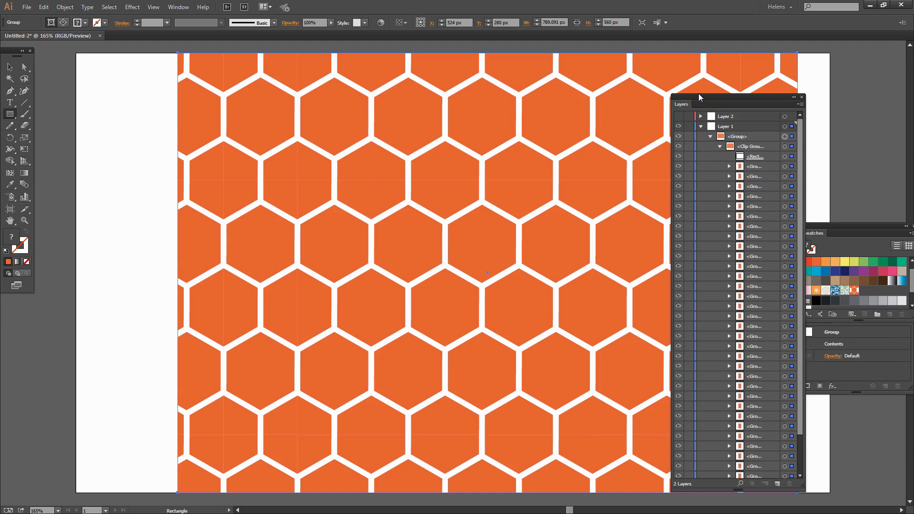
{"action": "left_click_drag", "start_coordinate": [702, 97], "coordinate": [671, 46]}
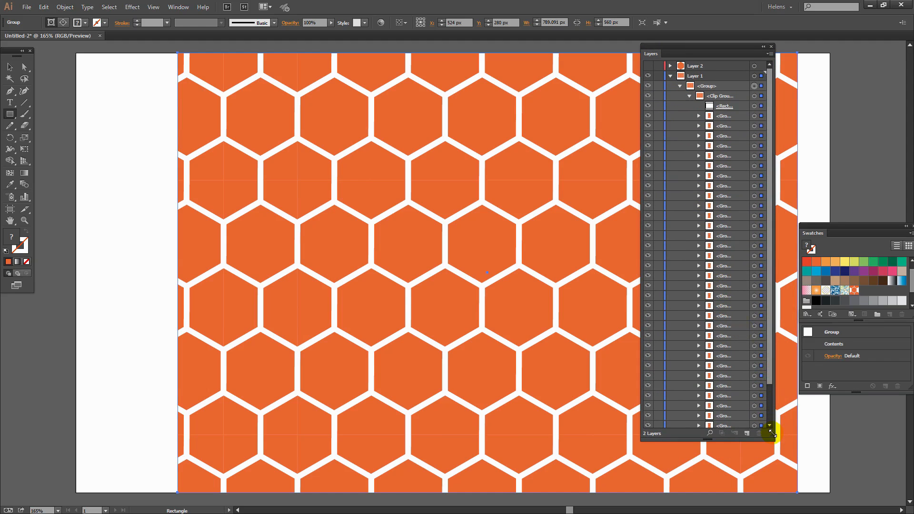
{"action": "left_click_drag", "start_coordinate": [775, 442], "coordinate": [792, 474]}
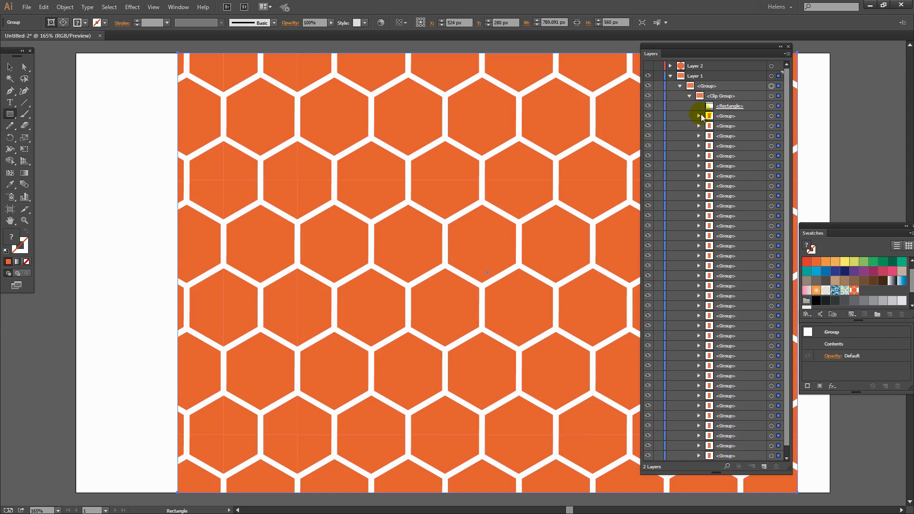
Step: Toggle the visibility of individual tile groups to examine the area each covers, and list the contents of one group's clip group
{"action": "left_click", "coordinate": [647, 146]}
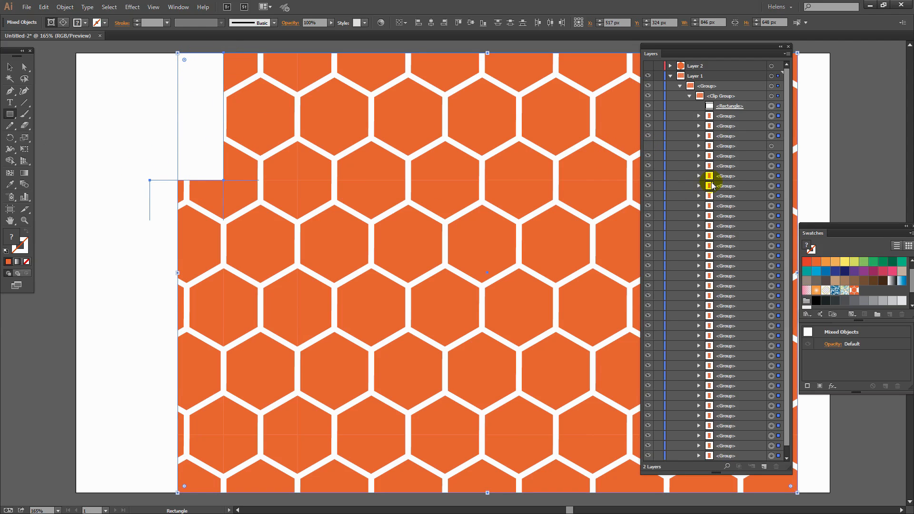
{"action": "left_click", "coordinate": [648, 106]}
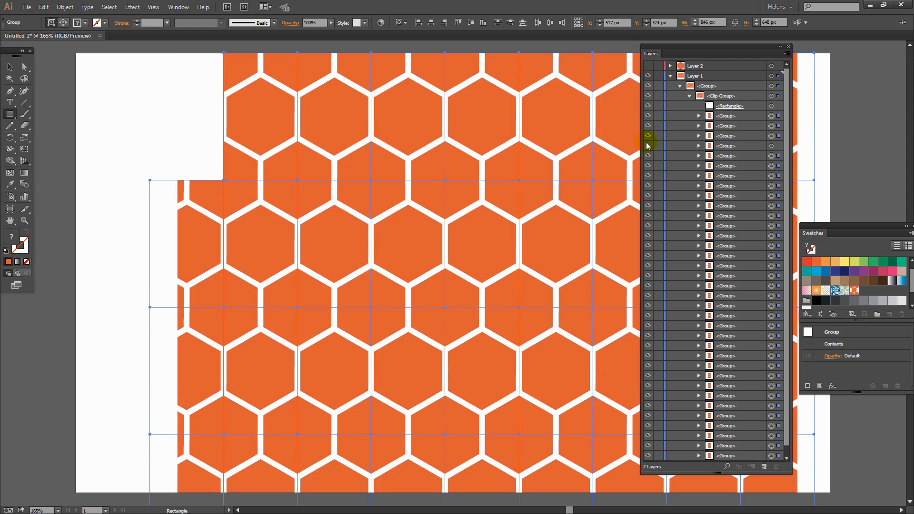
{"action": "left_click", "coordinate": [648, 146]}
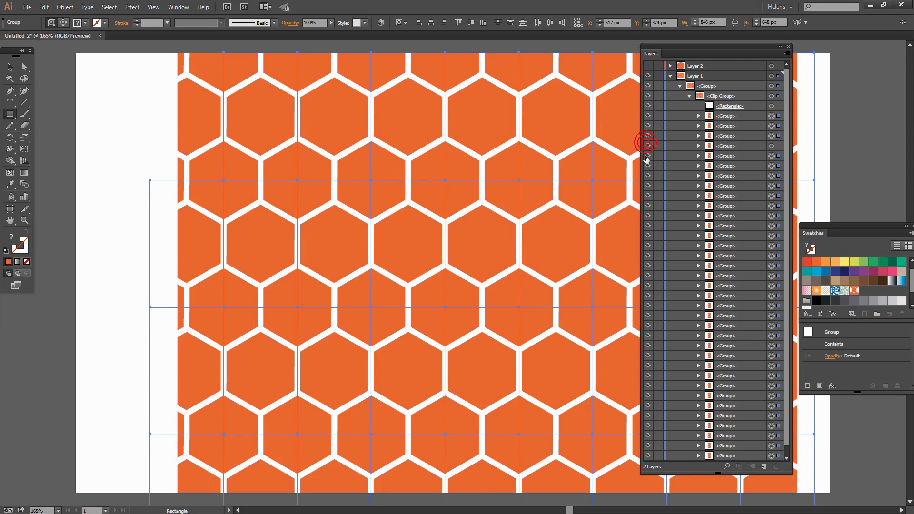
{"action": "left_click", "coordinate": [647, 187]}
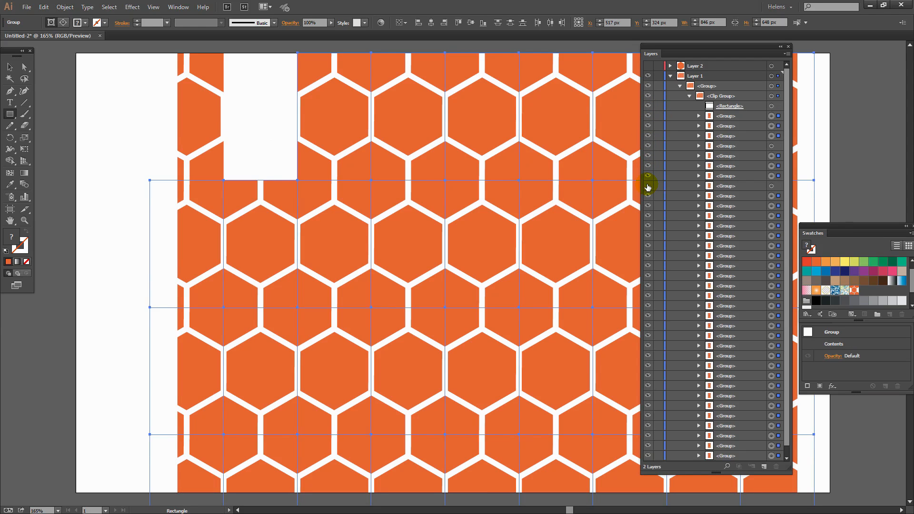
{"action": "left_click", "coordinate": [648, 186]}
{"action": "left_click", "coordinate": [647, 215]}
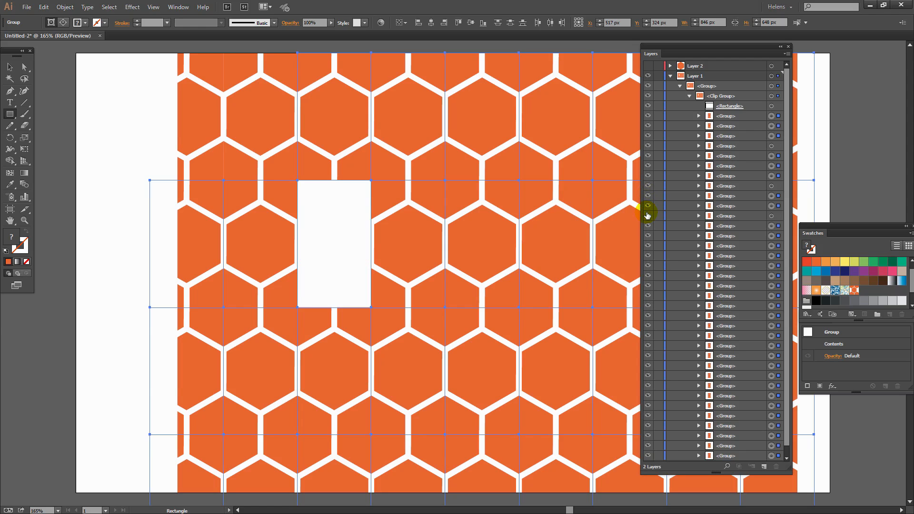
{"action": "left_click", "coordinate": [648, 216]}
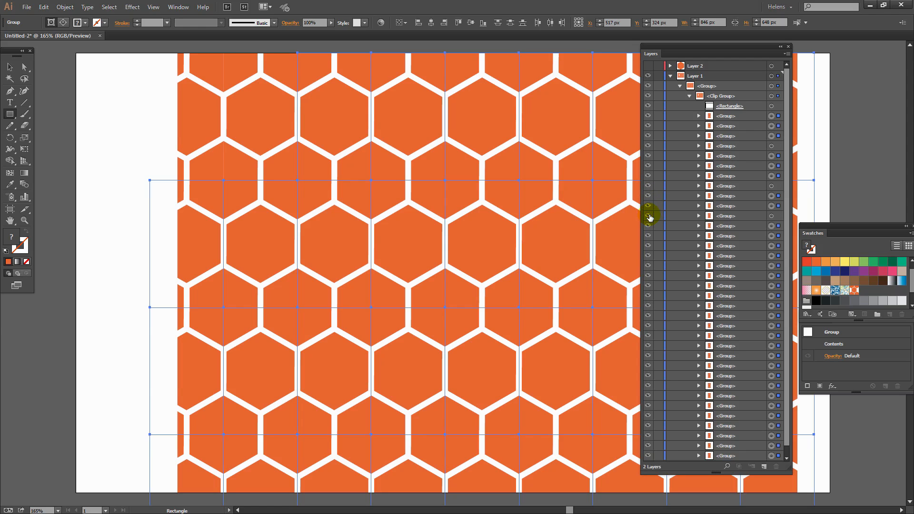
{"action": "left_click", "coordinate": [699, 216]}
{"action": "left_click", "coordinate": [708, 226]}
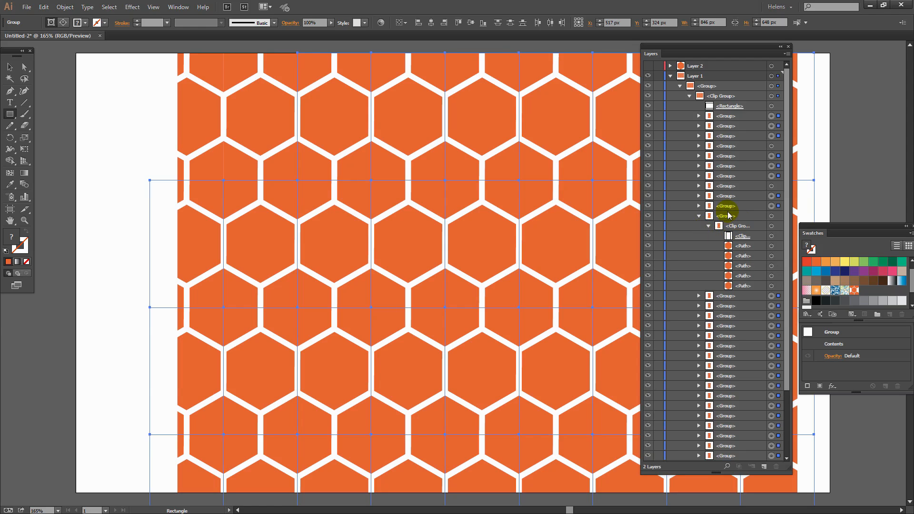
Step: Toggle the visibility of individual hexagon paths inside the open clip group to examine the area each covers, and collapse Layer 1
{"action": "left_click", "coordinate": [650, 246]}
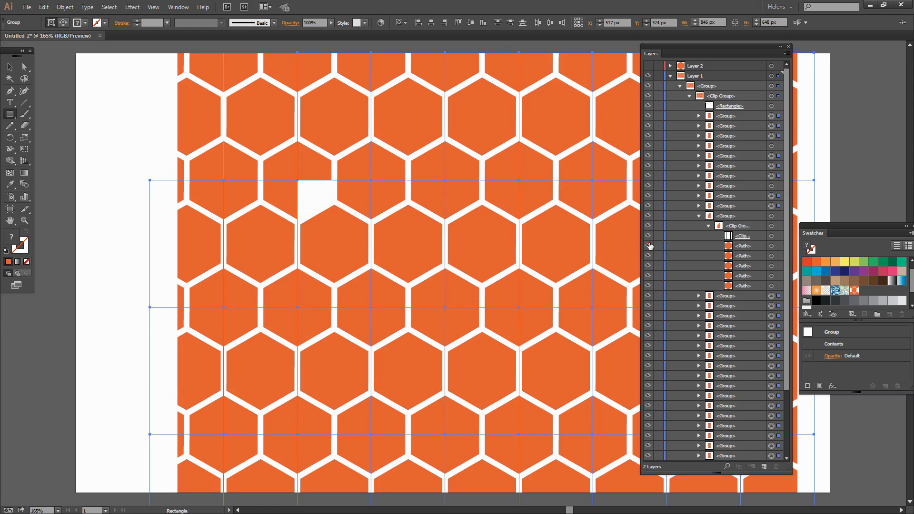
{"action": "left_click", "coordinate": [649, 246]}
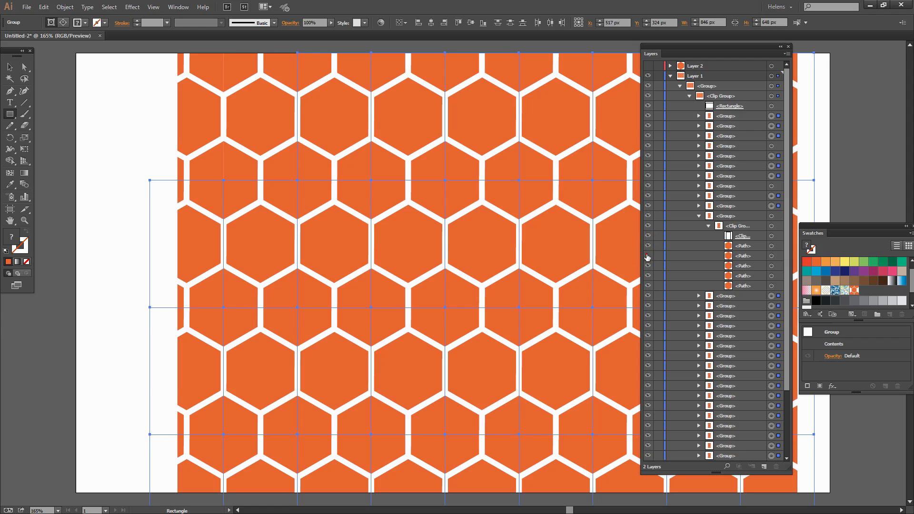
{"action": "left_click", "coordinate": [647, 256]}
{"action": "left_click", "coordinate": [648, 265]}
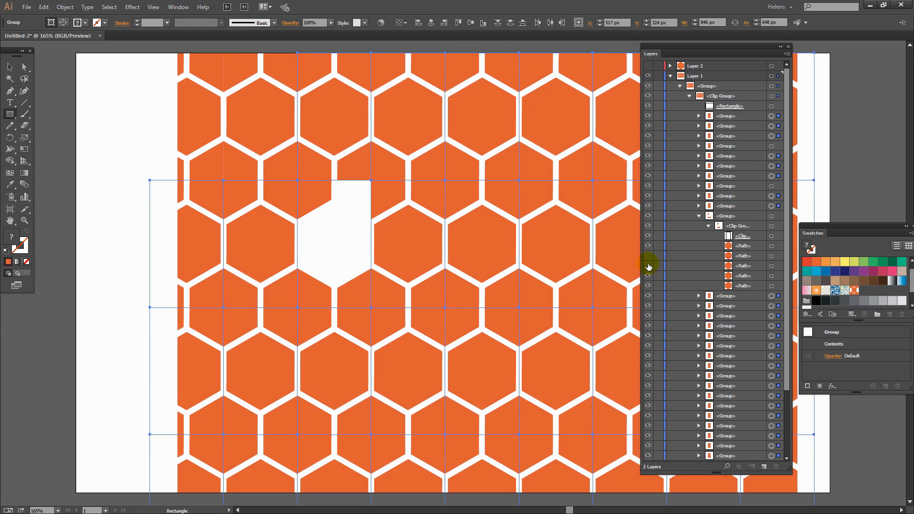
{"action": "left_click", "coordinate": [648, 266]}
{"action": "left_click", "coordinate": [719, 265]}
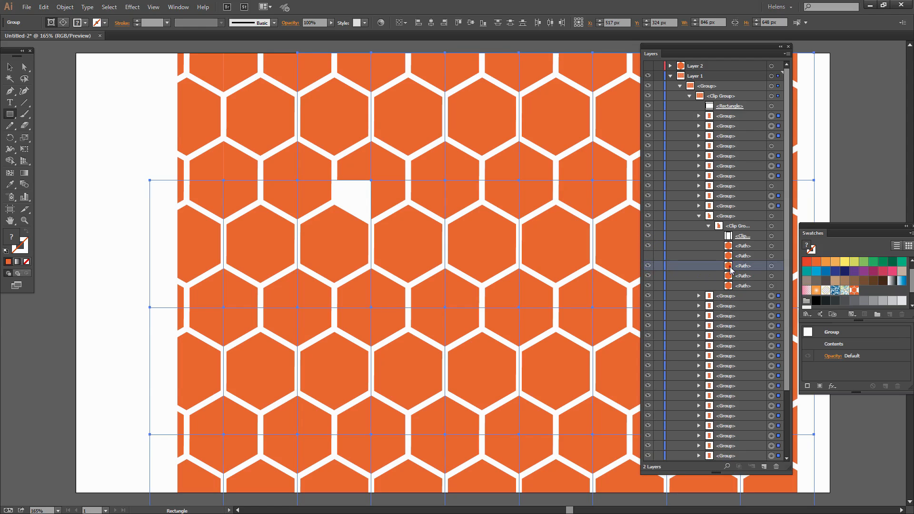
{"action": "left_click", "coordinate": [648, 256]}
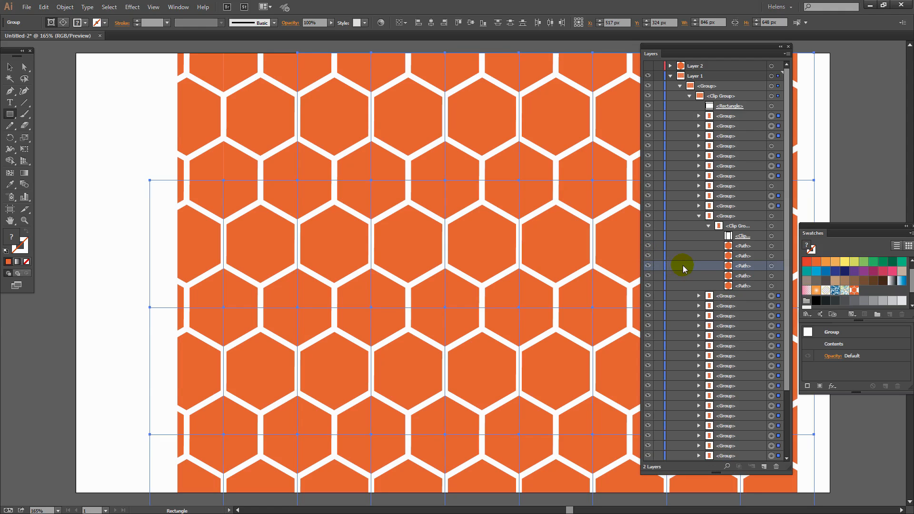
{"action": "left_click", "coordinate": [698, 217]}
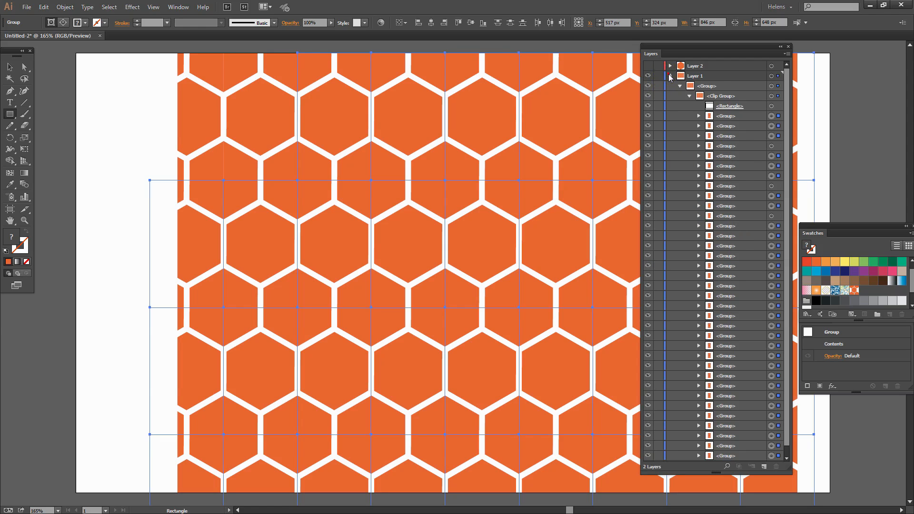
{"action": "left_click", "coordinate": [670, 75]}
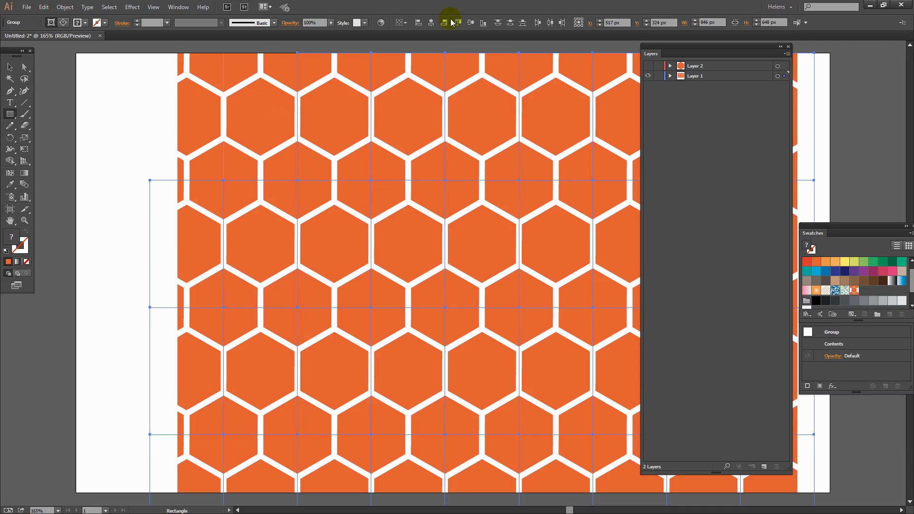
Step: Lock Layer 1, show Layer 2 again, and make Layer 2 active with its contents listed
{"action": "left_click", "coordinate": [659, 76]}
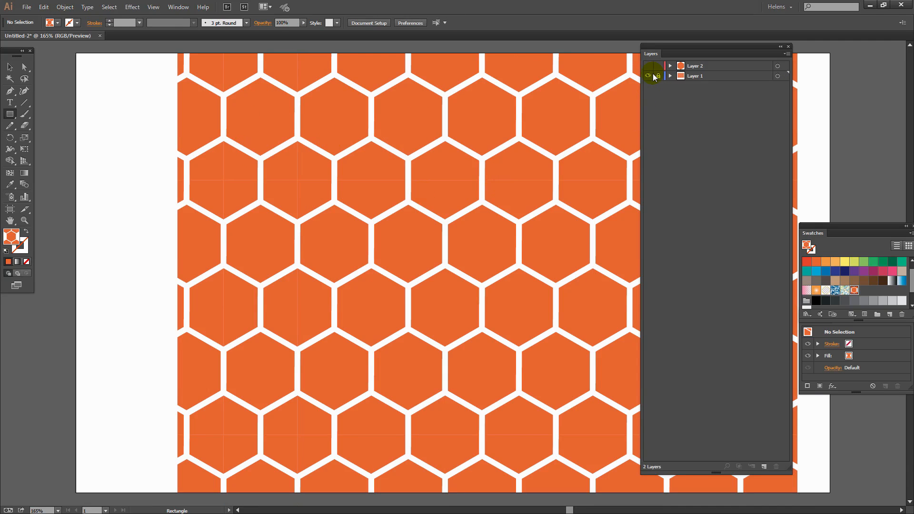
{"action": "left_click", "coordinate": [648, 66]}
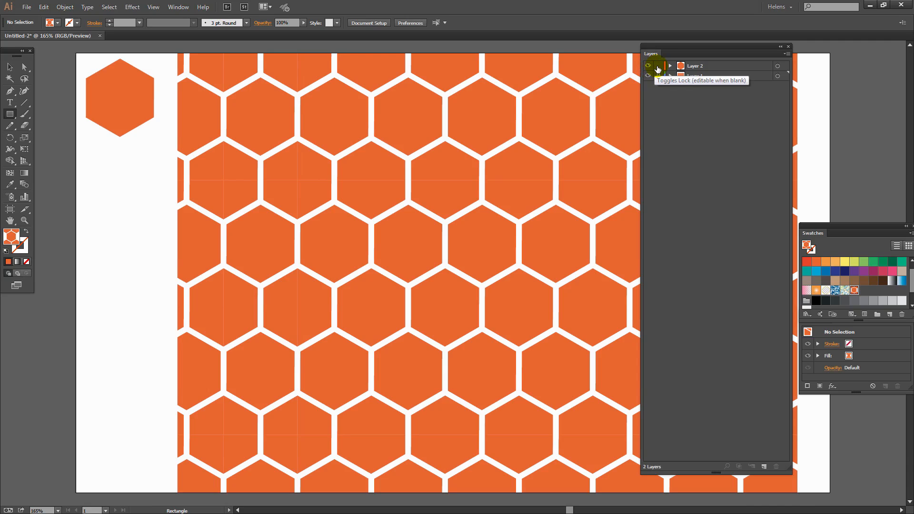
{"action": "left_click", "coordinate": [687, 68]}
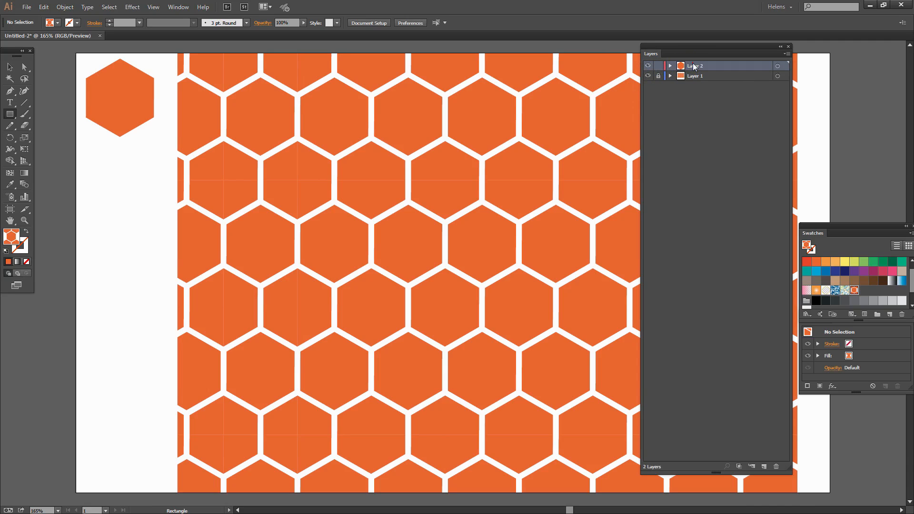
{"action": "left_click", "coordinate": [670, 66]}
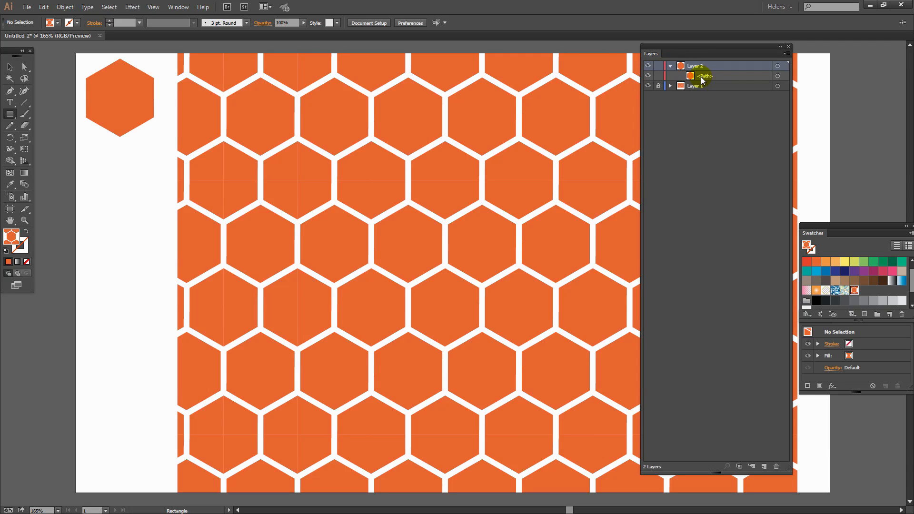
Step: Recolour the original hexagon on Layer 2 with a solid blue swatch
{"action": "left_click", "coordinate": [10, 67]}
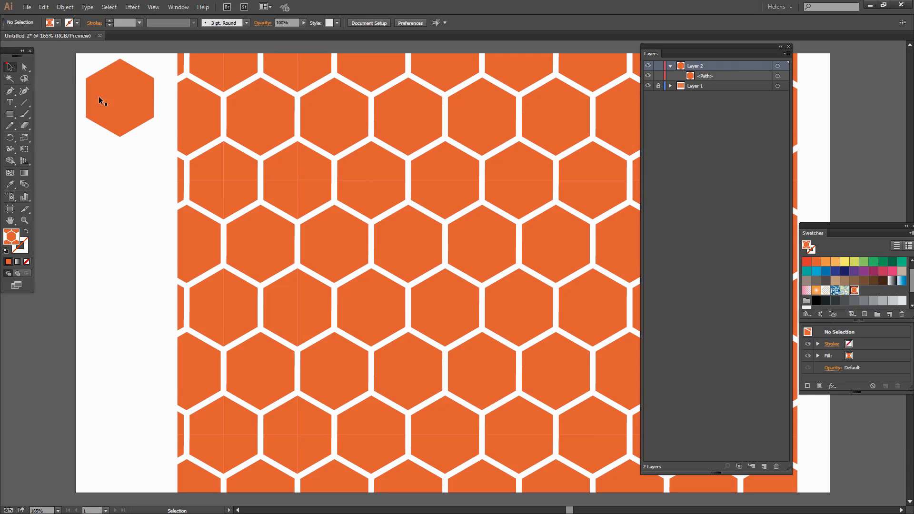
{"action": "left_click", "coordinate": [114, 102]}
{"action": "left_click", "coordinate": [832, 315]}
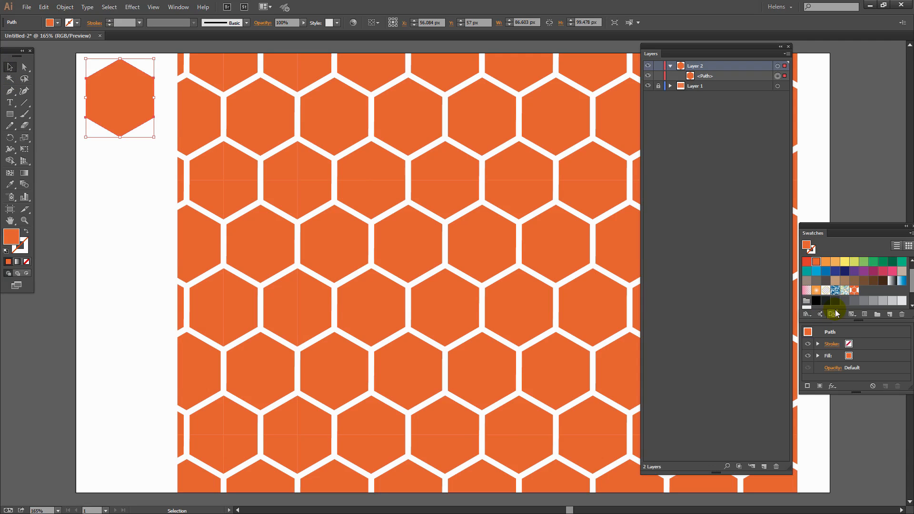
{"action": "left_click", "coordinate": [816, 271]}
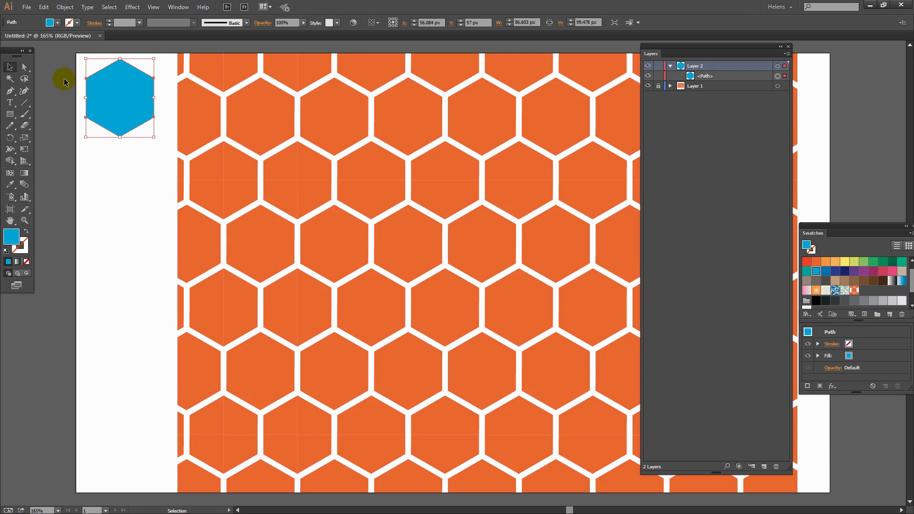
Step: Move the blue hexagon onto a whole hexagon near the pattern's upper-left corner and fine-tune its position to cover it exactly
{"action": "left_click_drag", "start_coordinate": [122, 113], "coordinate": [261, 131]}
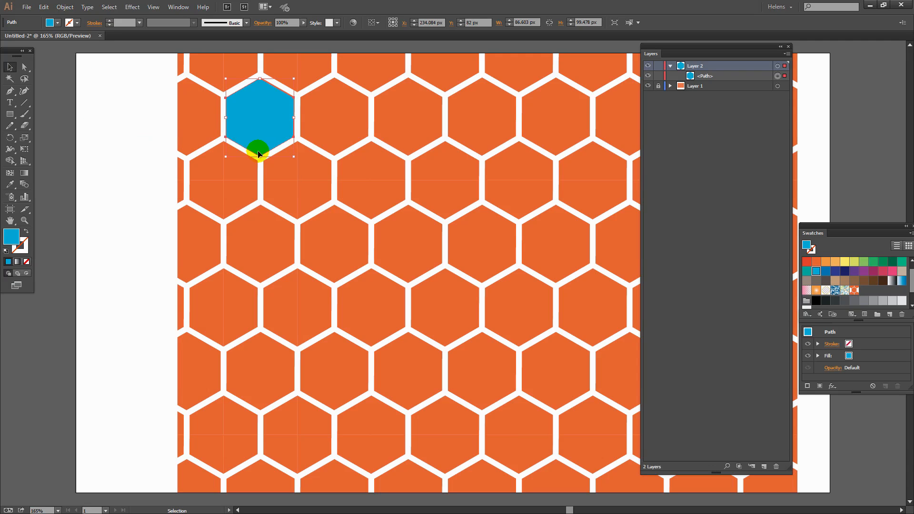
{"action": "key", "text": "z"}
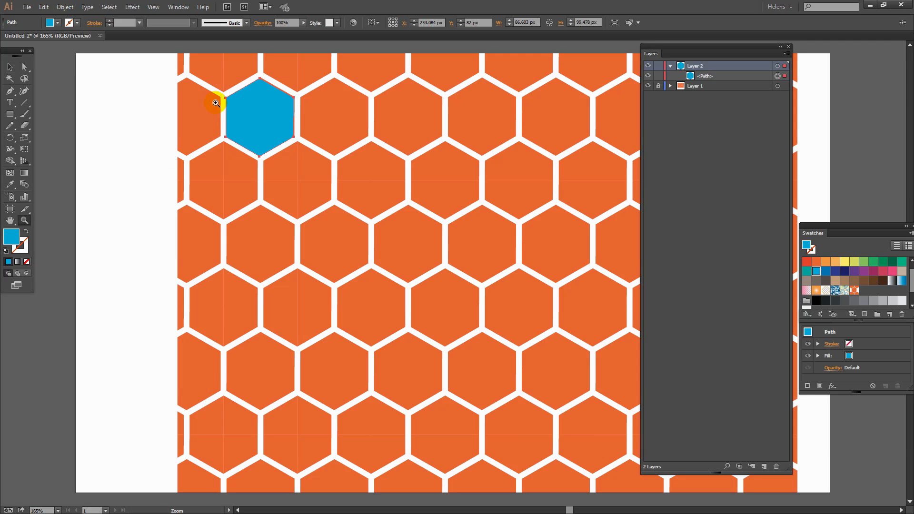
{"action": "left_click", "coordinate": [242, 109]}
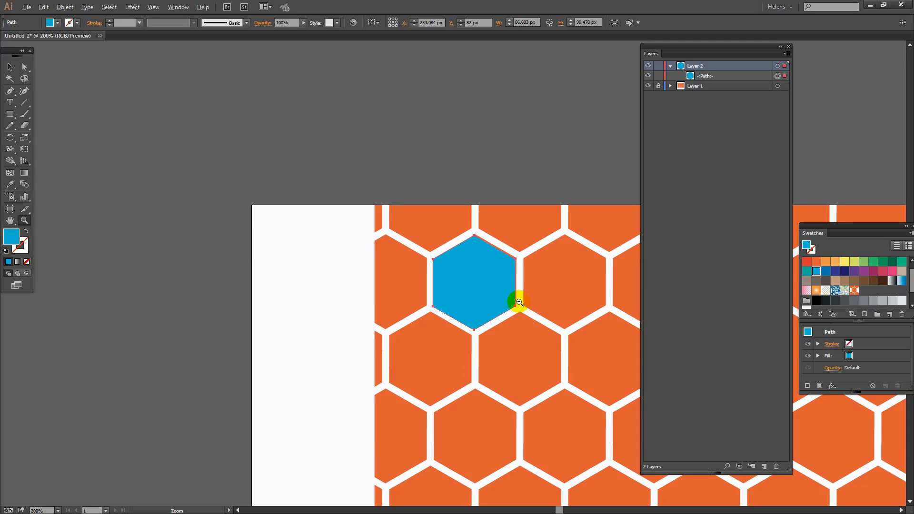
{"action": "left_click", "coordinate": [267, 119]}
{"action": "left_click", "coordinate": [482, 285]}
{"action": "left_click", "coordinate": [482, 286]}
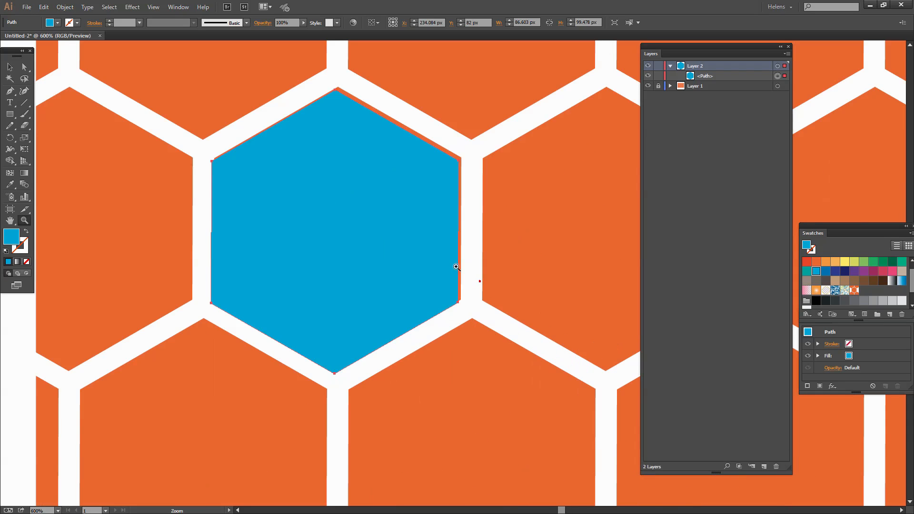
{"action": "left_click", "coordinate": [367, 232]}
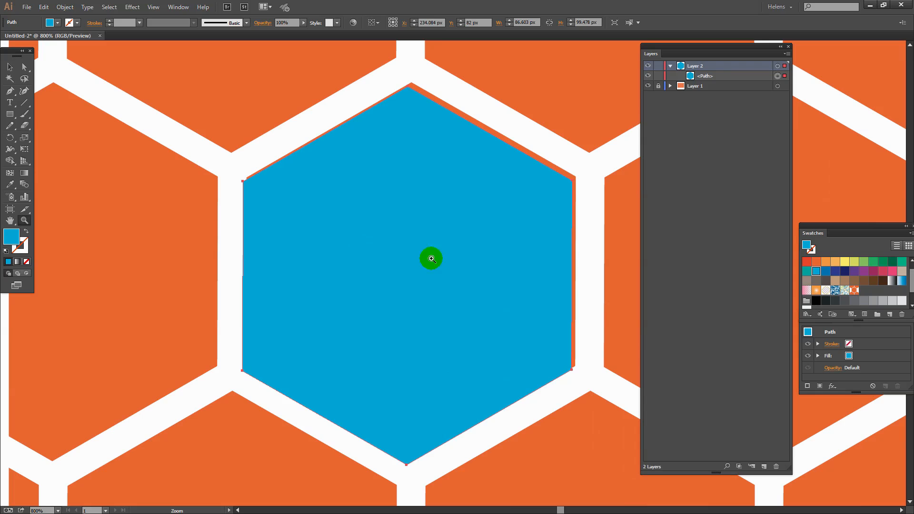
{"action": "left_click", "coordinate": [10, 67]}
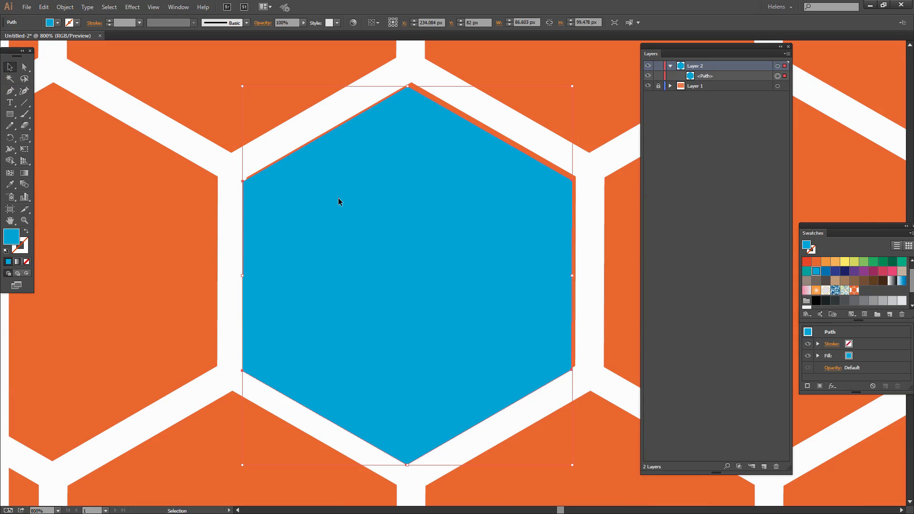
{"action": "left_click_drag", "start_coordinate": [339, 198], "coordinate": [350, 195]}
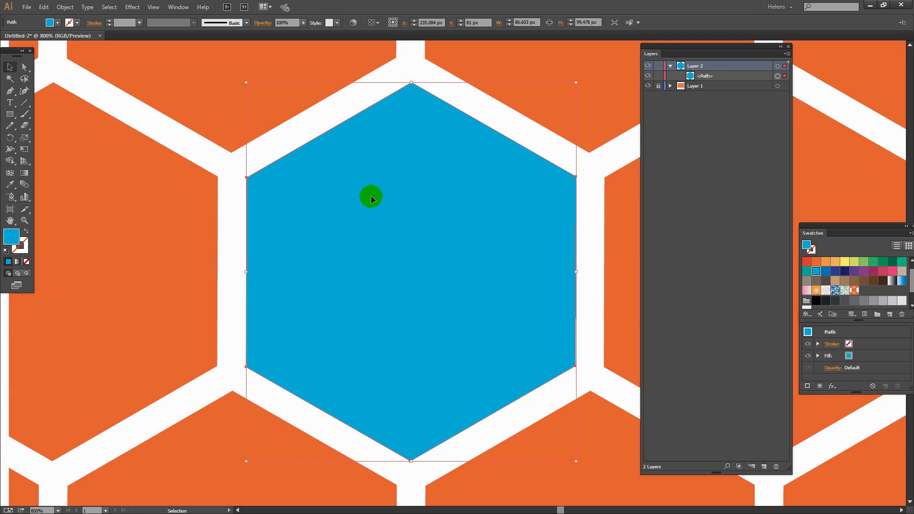
Step: Disable Align to Pixel Grid for the blue hexagon and move the transform settings and layer list clear of the artwork
{"action": "left_click", "coordinate": [175, 9]}
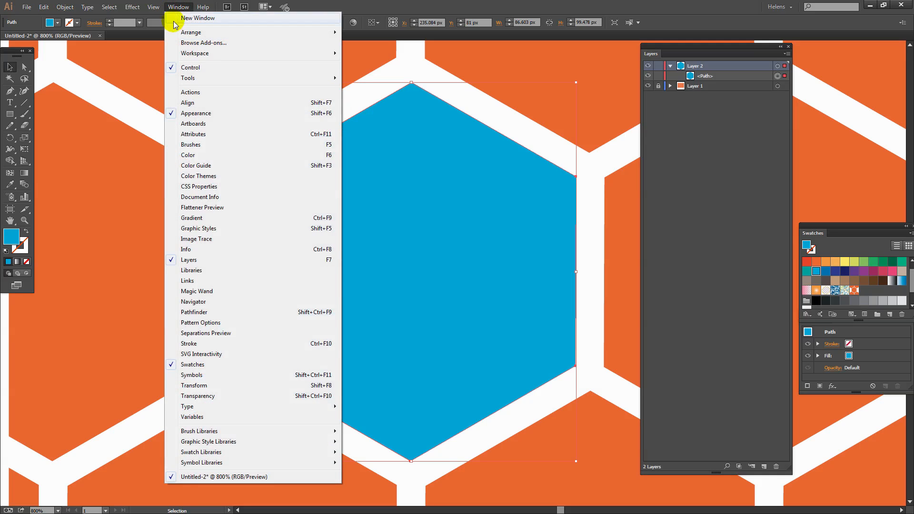
{"action": "left_click", "coordinate": [197, 386]}
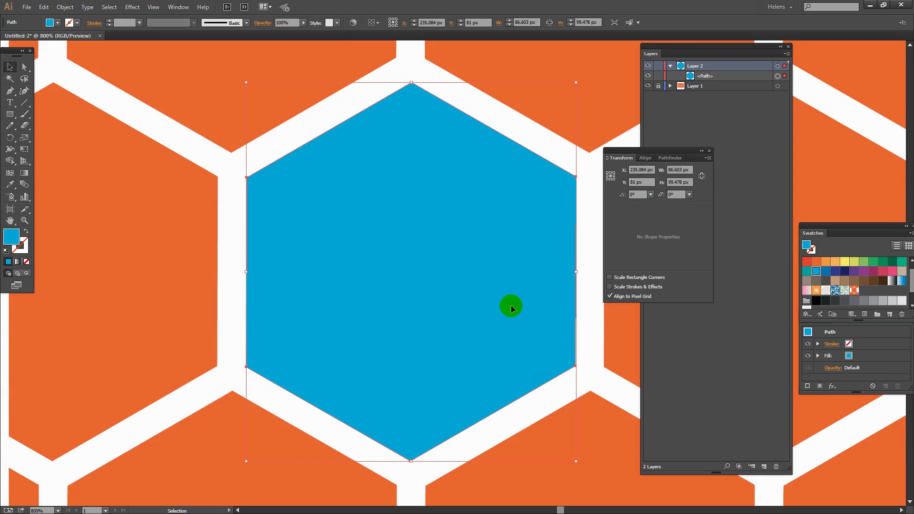
{"action": "left_click", "coordinate": [610, 296]}
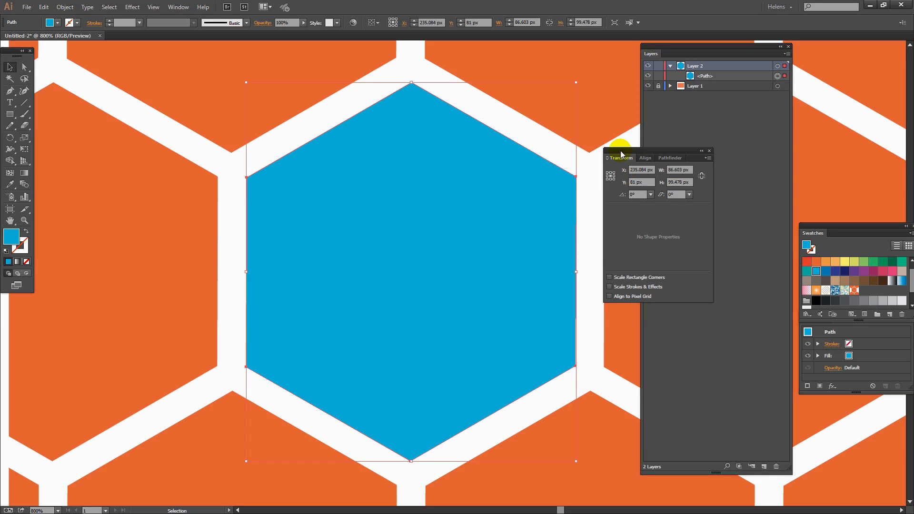
{"action": "left_click_drag", "start_coordinate": [620, 154], "coordinate": [801, 219]}
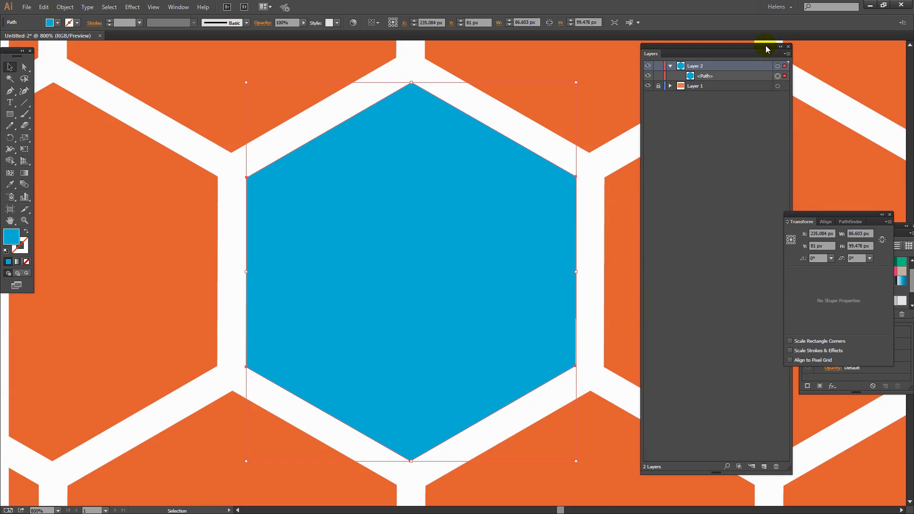
{"action": "left_click_drag", "start_coordinate": [766, 49], "coordinate": [122, 316]}
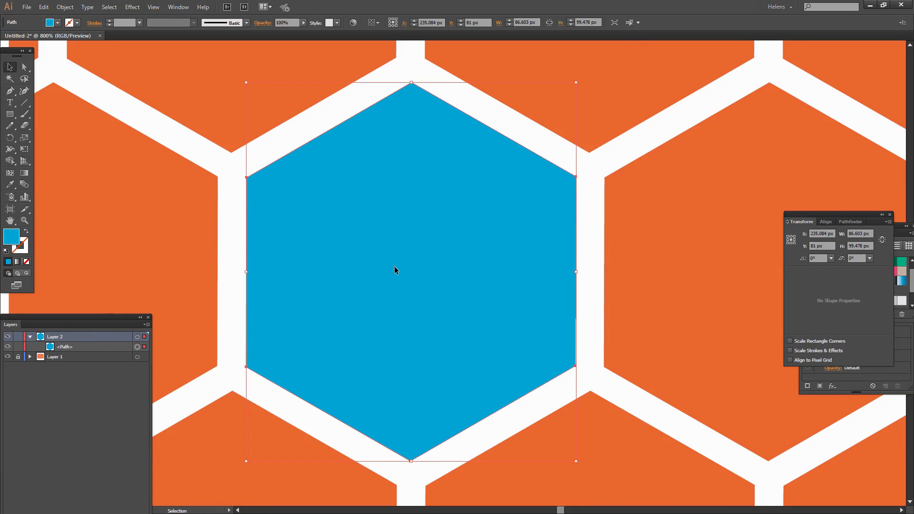
Step: Duplicate the blue hexagon onto the adjacent pattern hexagon in the same row and fine-tune the copy's alignment
{"action": "left_click_drag", "start_coordinate": [396, 269], "coordinate": [751, 265]}
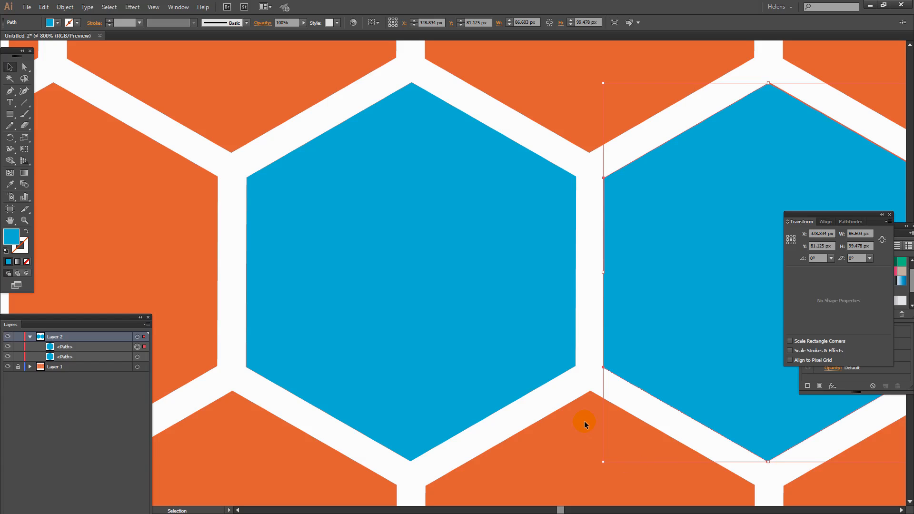
{"action": "left_click", "coordinate": [24, 220]}
{"action": "left_click", "coordinate": [464, 344], "text": "alt"}
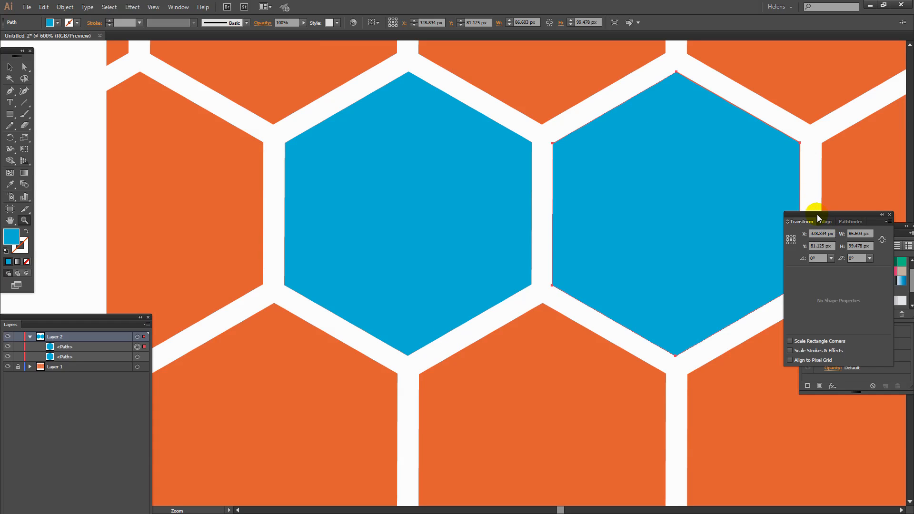
{"action": "left_click_drag", "start_coordinate": [817, 214], "coordinate": [367, 172]}
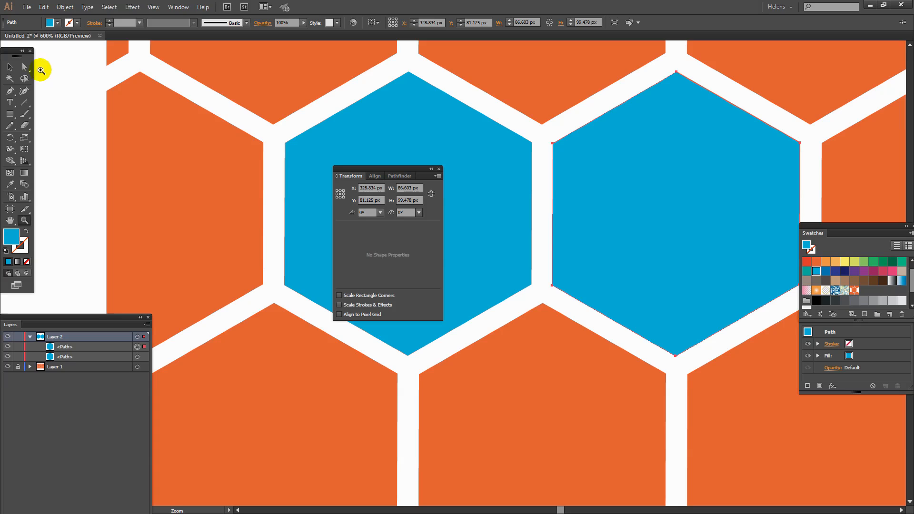
{"action": "left_click", "coordinate": [10, 67]}
{"action": "left_click", "coordinate": [631, 114]}
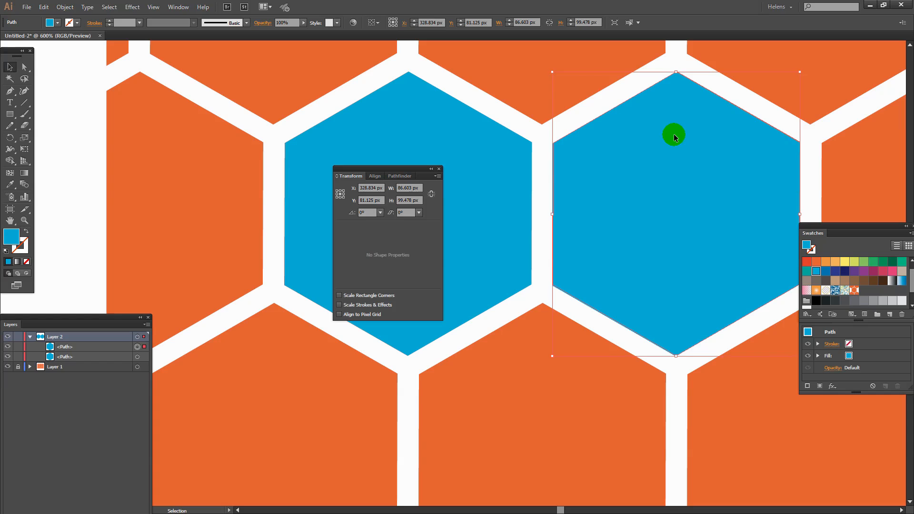
{"action": "left_click_drag", "start_coordinate": [674, 136], "coordinate": [657, 153]}
Step: Duplicate both blue hexagons into the row below, offset by half a hexagon, and nudge the copies to match the pattern
{"action": "scroll", "coordinate": [661, 188], "scroll_direction": "down", "scroll_amount": 2}
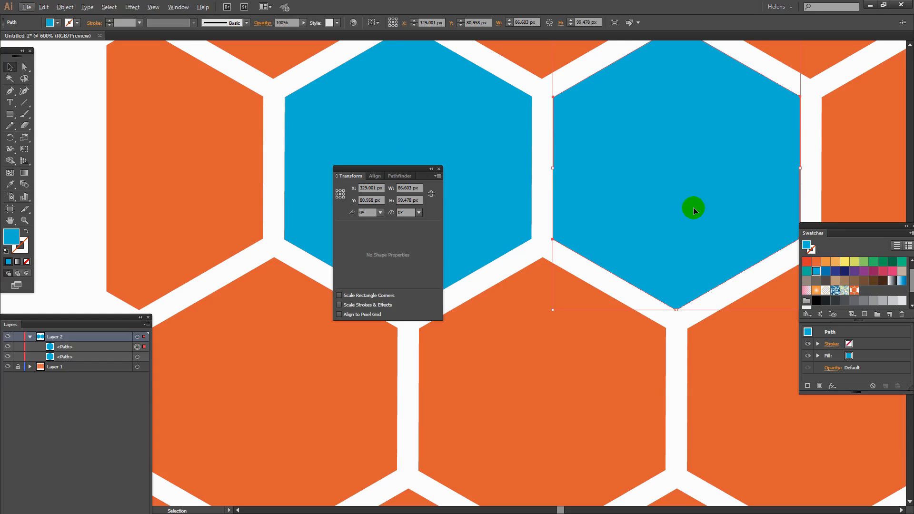
{"action": "left_click", "coordinate": [512, 146], "text": "shift"}
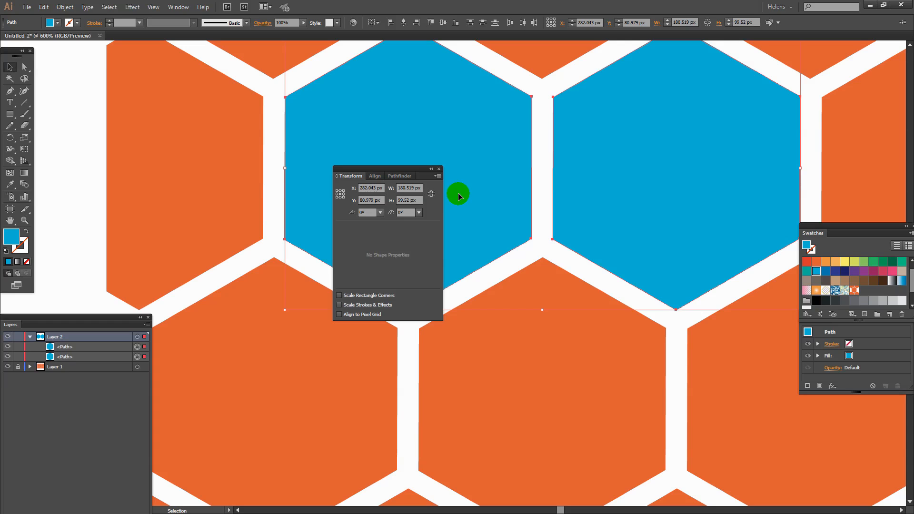
{"action": "left_click_drag", "start_coordinate": [461, 123], "coordinate": [328, 351]}
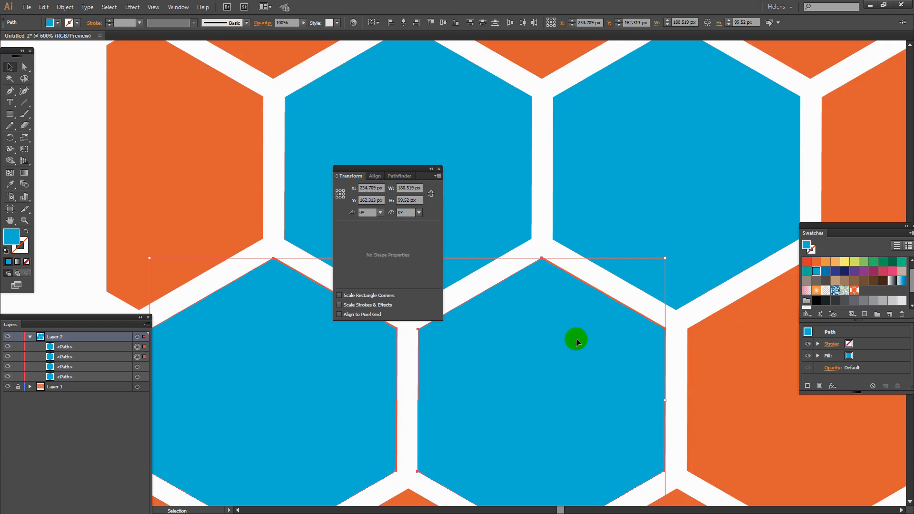
{"action": "left_click_drag", "start_coordinate": [569, 338], "coordinate": [571, 338]}
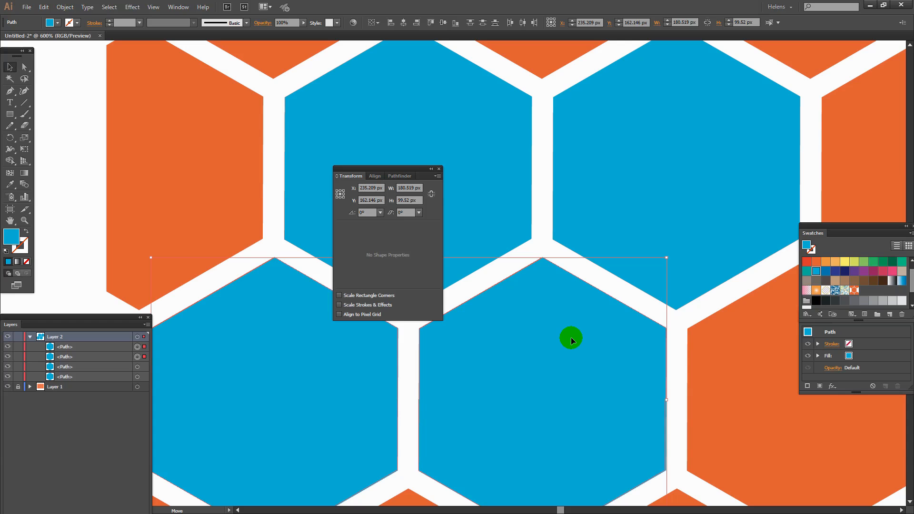
{"action": "left_click_drag", "start_coordinate": [570, 337], "coordinate": [569, 337]}
{"action": "scroll", "coordinate": [730, 379], "scroll_direction": "down", "scroll_amount": 1}
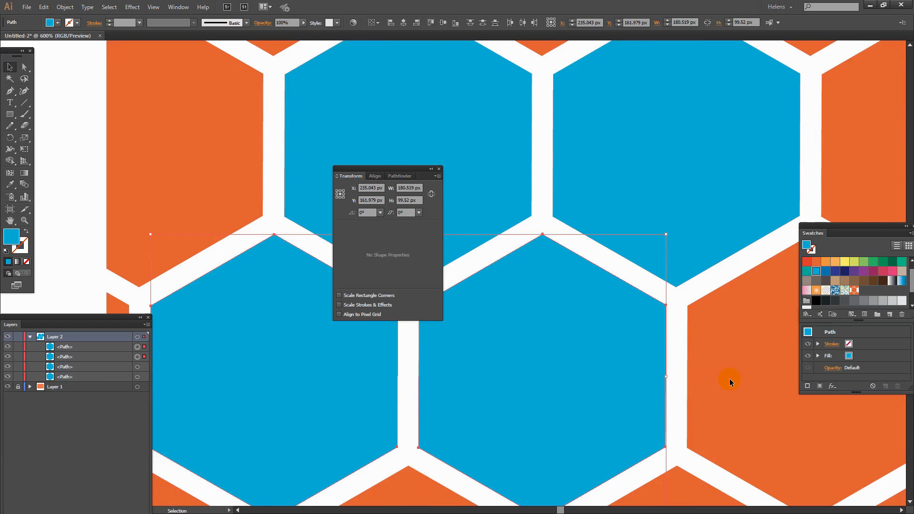
Step: Duplicate the lower pair of blue hexagons into the third row, offset half a hexagon rightward, and nudge the copies to match the pattern
{"action": "scroll", "coordinate": [730, 379], "scroll_direction": "down", "scroll_amount": 8}
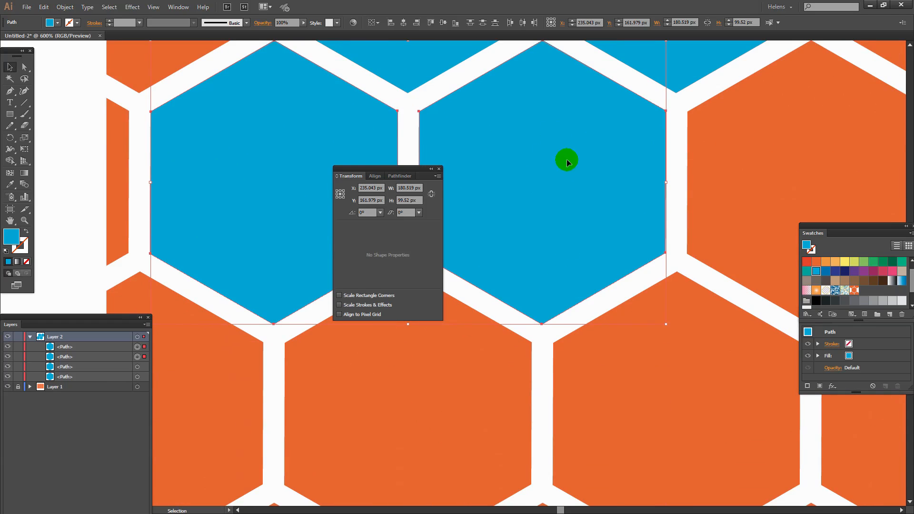
{"action": "left_click_drag", "start_coordinate": [541, 177], "coordinate": [673, 403]}
{"action": "key", "text": "Left"}
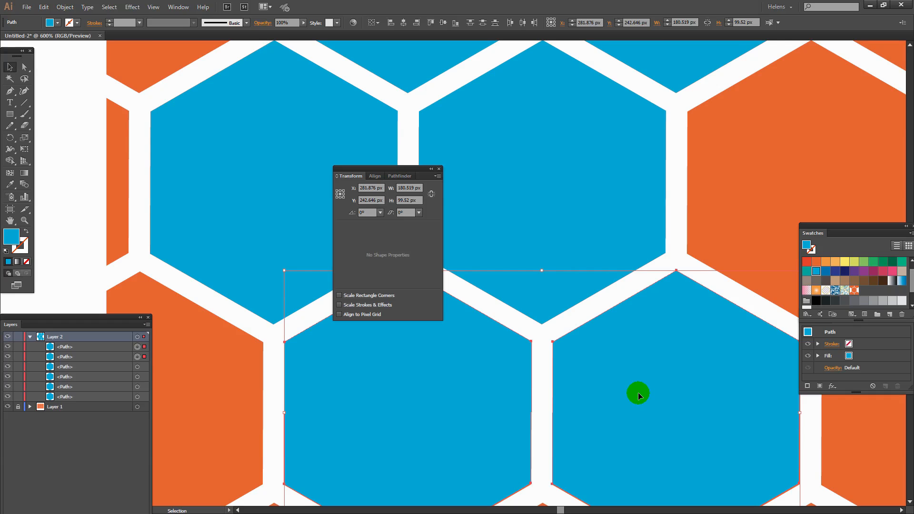
Step: Duplicate the third-row pair of blue hexagons into the fourth row, offset half a hexagon leftward, and nudge the copies up onto the pattern
{"action": "scroll", "coordinate": [638, 392], "scroll_direction": "down", "scroll_amount": 5}
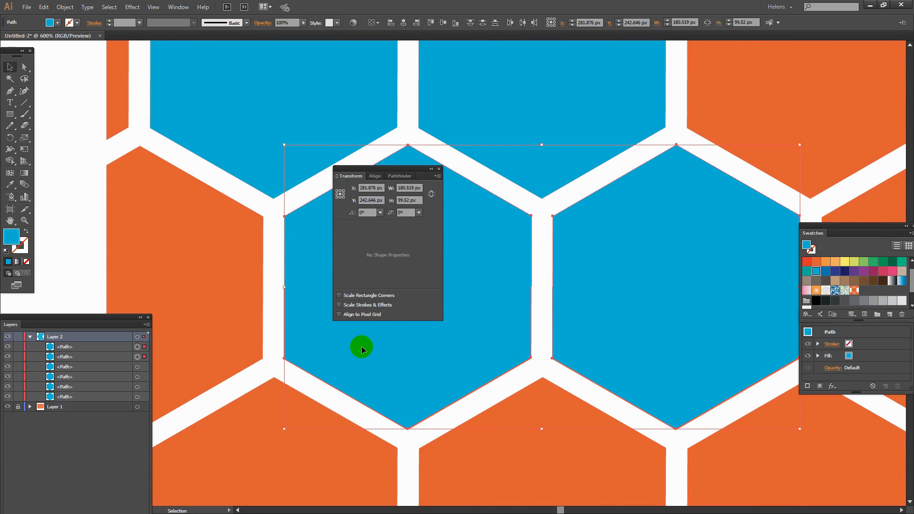
{"action": "scroll", "coordinate": [361, 347], "scroll_direction": "down", "scroll_amount": 4}
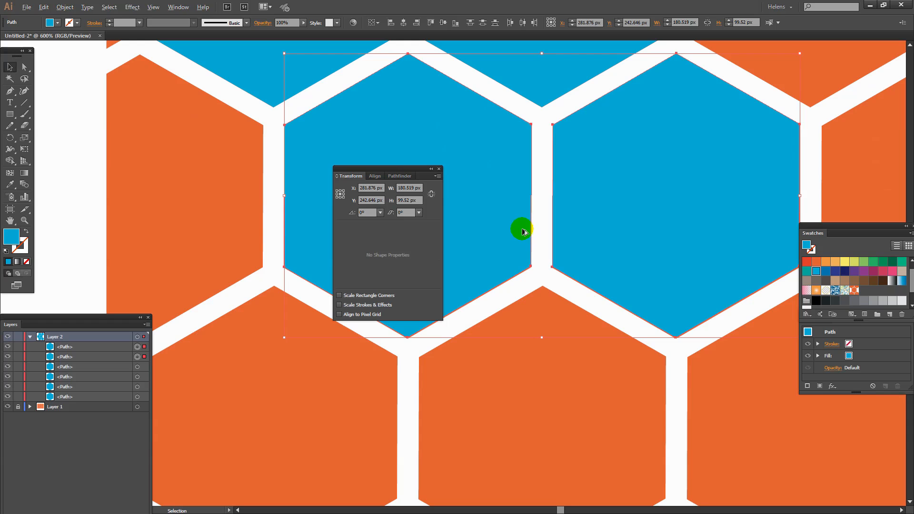
{"action": "left_click_drag", "start_coordinate": [523, 232], "coordinate": [385, 441]}
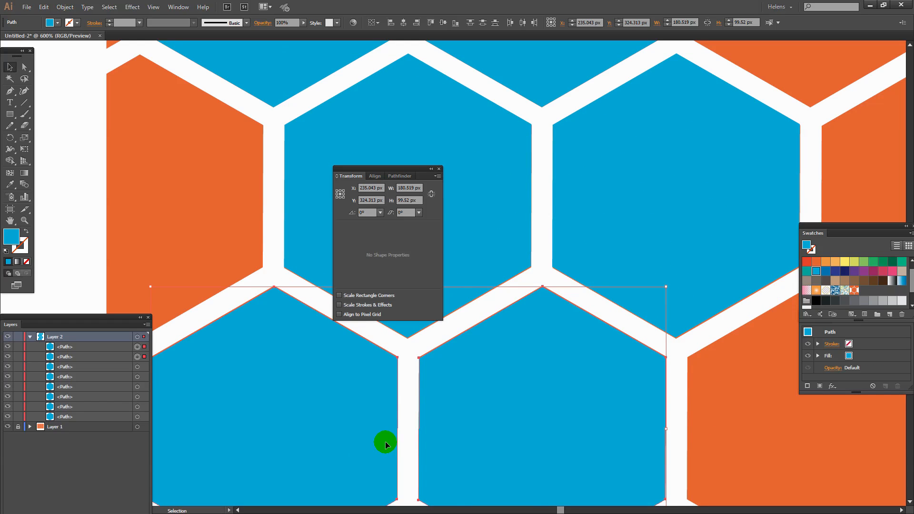
{"action": "key", "text": "Up"}
Step: Duplicate the fourth-row pair of blue hexagons into the fifth row, offset half a hexagon rightward over the pattern
{"action": "scroll", "coordinate": [385, 441], "scroll_direction": "down", "scroll_amount": 7}
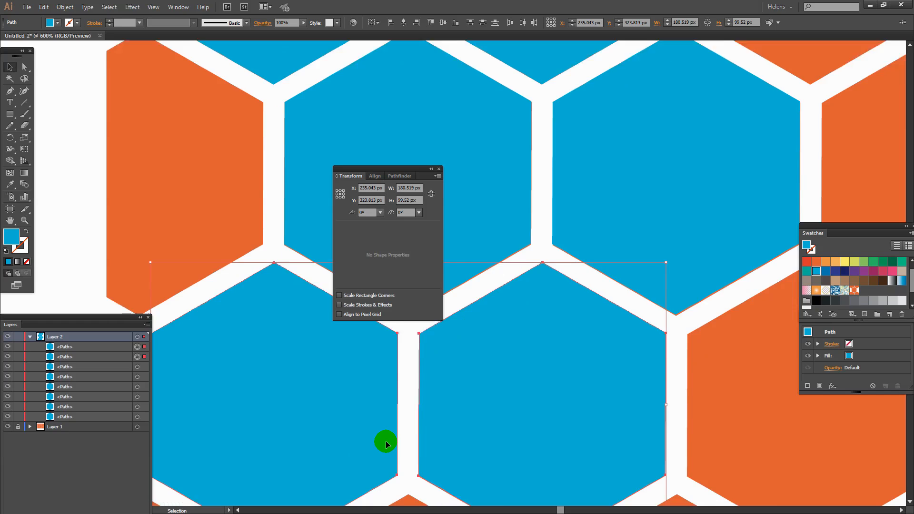
{"action": "scroll", "coordinate": [510, 319], "scroll_direction": "down", "scroll_amount": 2}
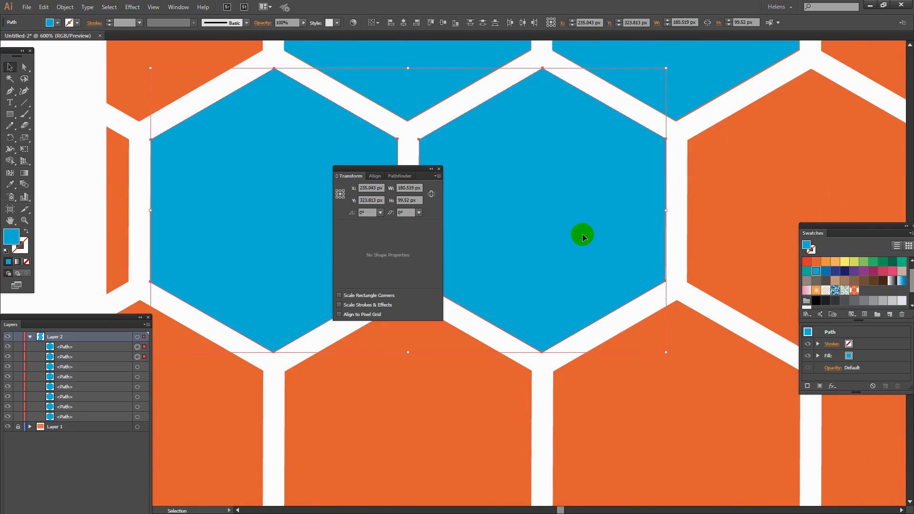
{"action": "left_click_drag", "start_coordinate": [582, 233], "coordinate": [727, 458]}
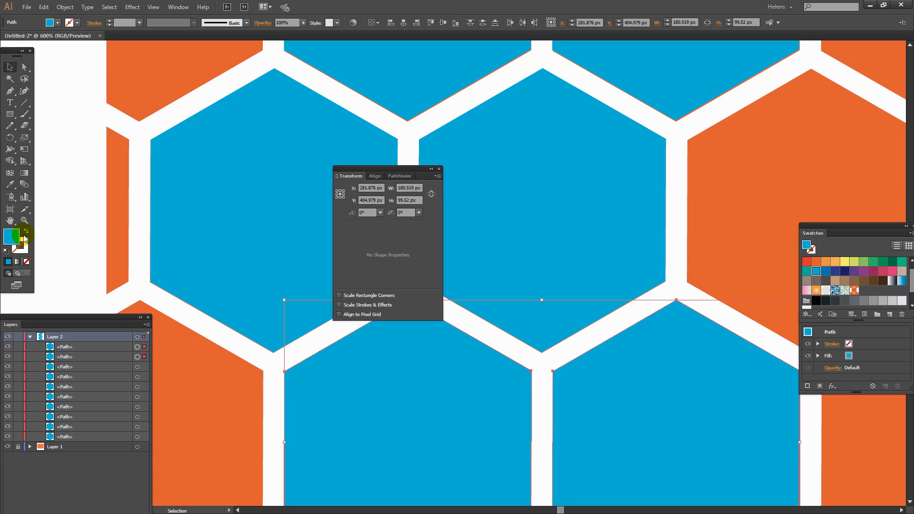
Step: Move the transform settings off the blue hexagons and duplicate the fifth-row pair into the sixth row, offset half a hexagon leftward
{"action": "left_click", "coordinate": [23, 220]}
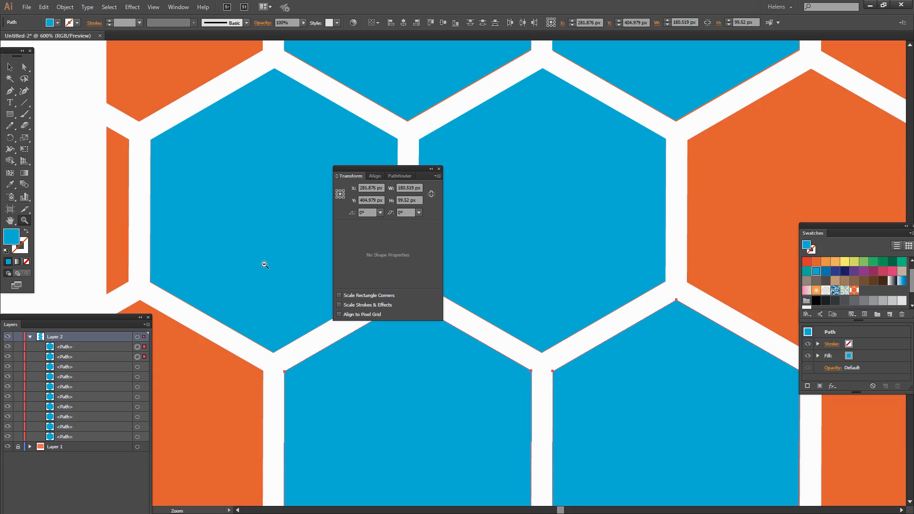
{"action": "left_click", "coordinate": [264, 265], "text": "alt"}
{"action": "left_click", "coordinate": [263, 265], "text": "alt"}
{"action": "left_click", "coordinate": [264, 264], "text": "alt"}
{"action": "left_click", "coordinate": [263, 265], "text": "alt"}
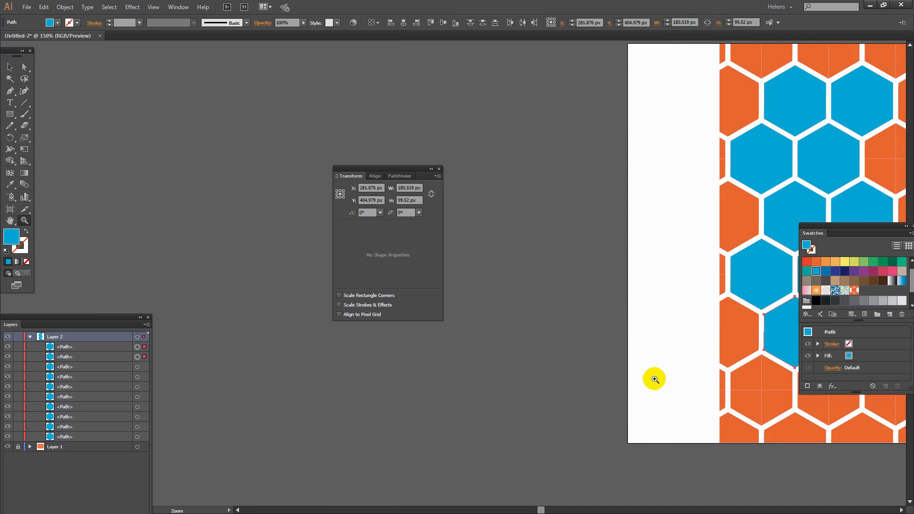
{"action": "left_click_drag", "start_coordinate": [688, 320], "coordinate": [213, 287]}
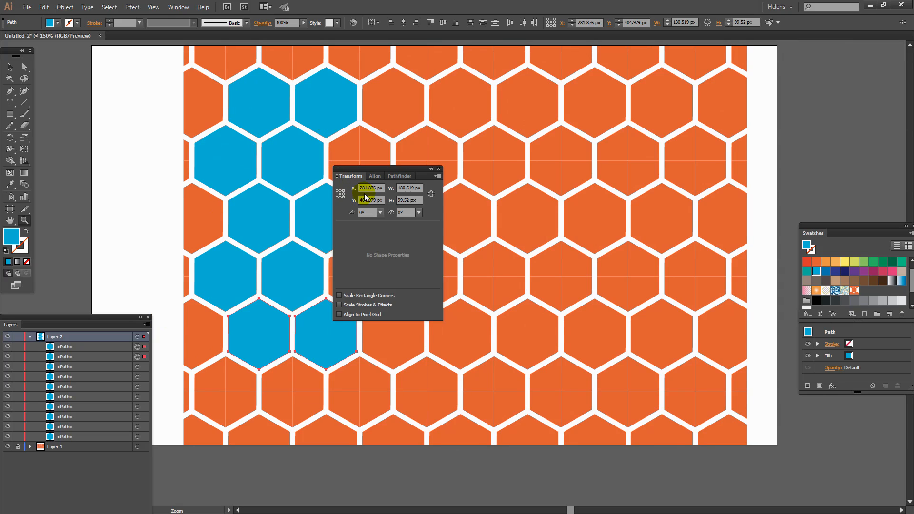
{"action": "left_click_drag", "start_coordinate": [351, 172], "coordinate": [735, 166]}
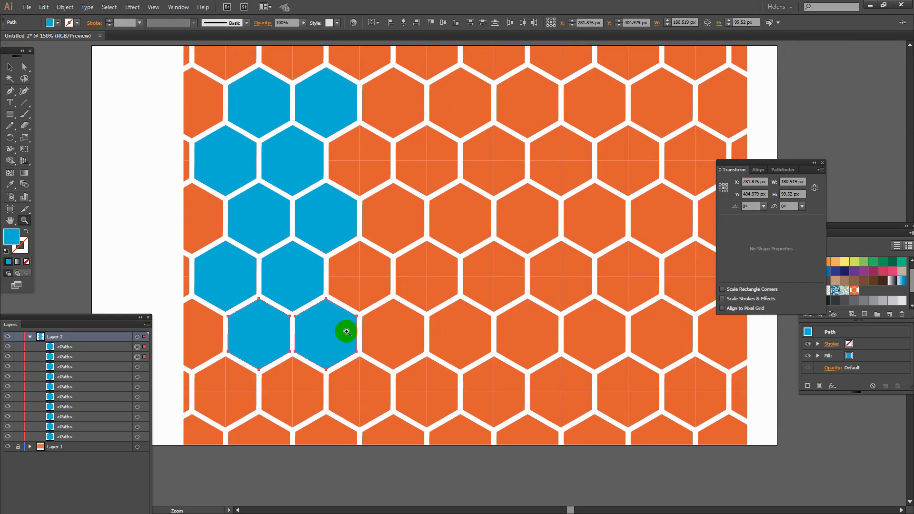
{"action": "left_click", "coordinate": [10, 67]}
{"action": "left_click_drag", "start_coordinate": [302, 327], "coordinate": [269, 390]}
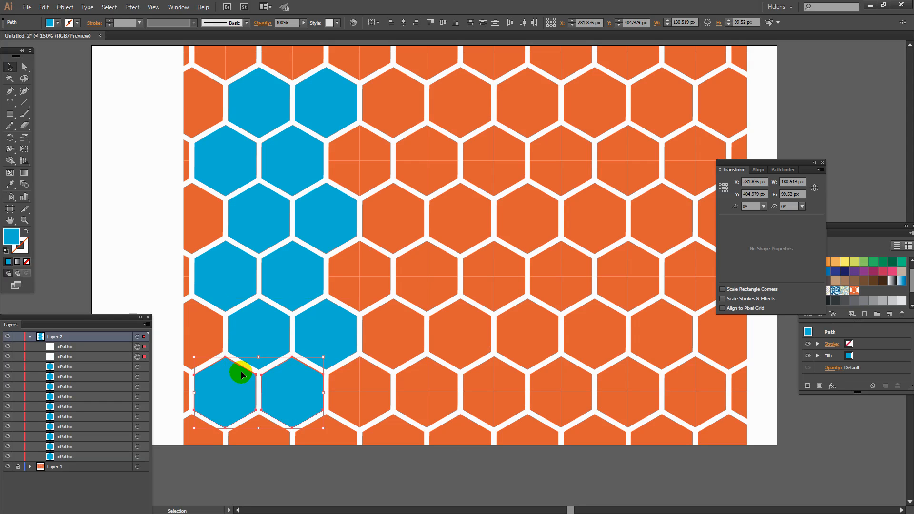
Step: Fine-tune the position of the sixth-row pair so that both blue hexagons cover the orange pattern hexagons exactly
{"action": "left_click", "coordinate": [24, 221]}
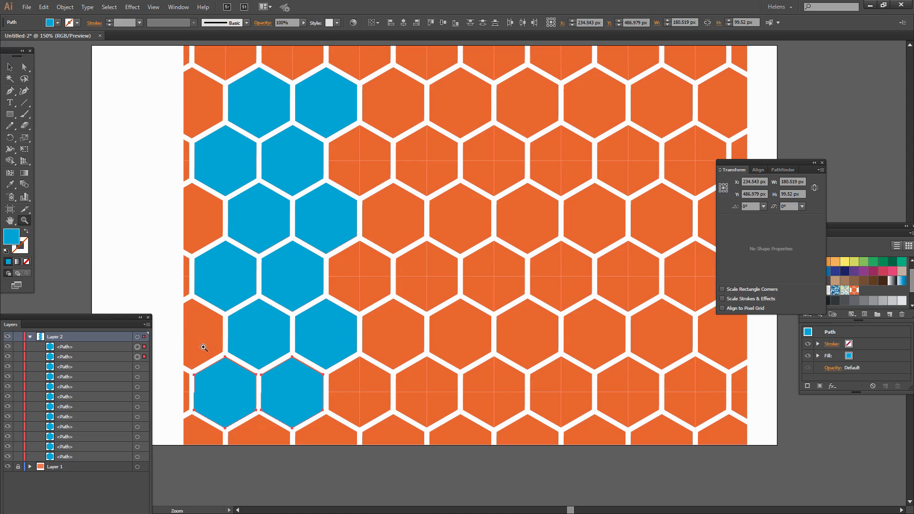
{"action": "left_click_drag", "start_coordinate": [204, 348], "coordinate": [275, 409]}
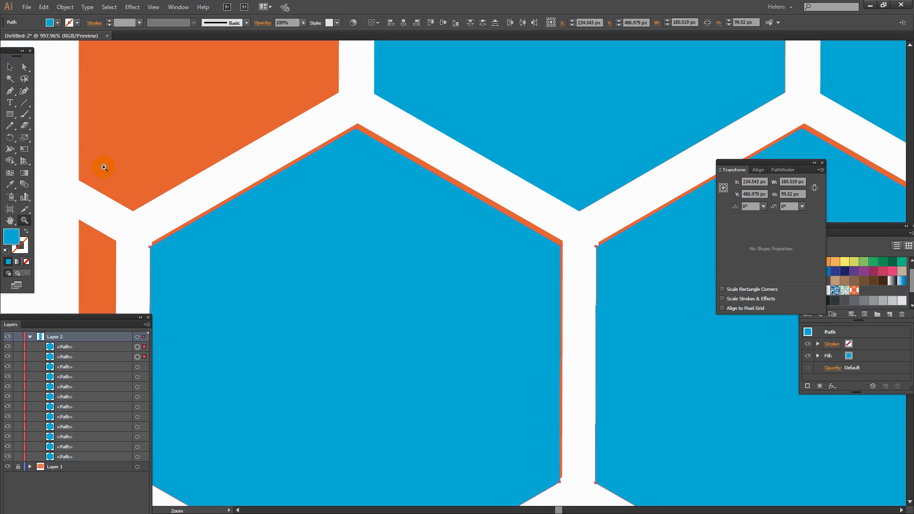
{"action": "left_click", "coordinate": [10, 67]}
{"action": "left_click", "coordinate": [444, 328]}
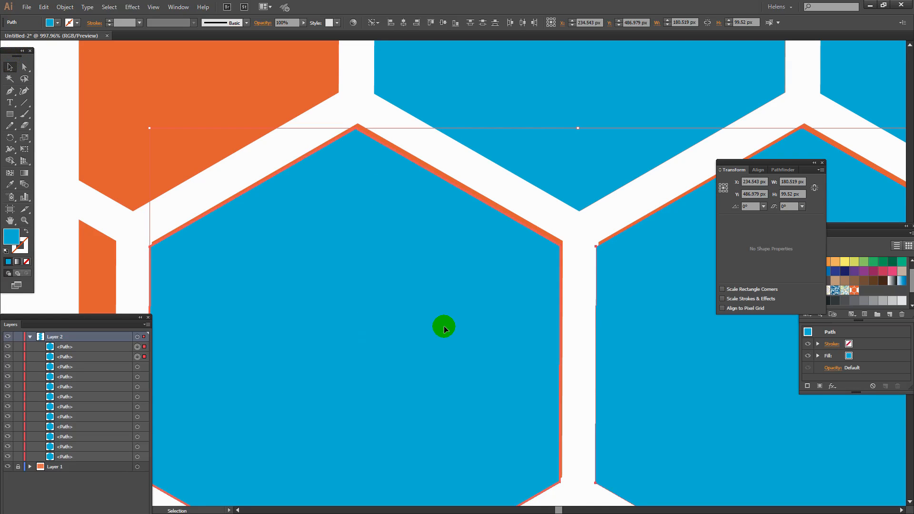
{"action": "left_click_drag", "start_coordinate": [444, 328], "coordinate": [446, 324]}
Step: Select all twelve blue hexagons in the six rows and duplicate the block onto the next two pattern hexagons of each row
{"action": "left_click", "coordinate": [25, 220]}
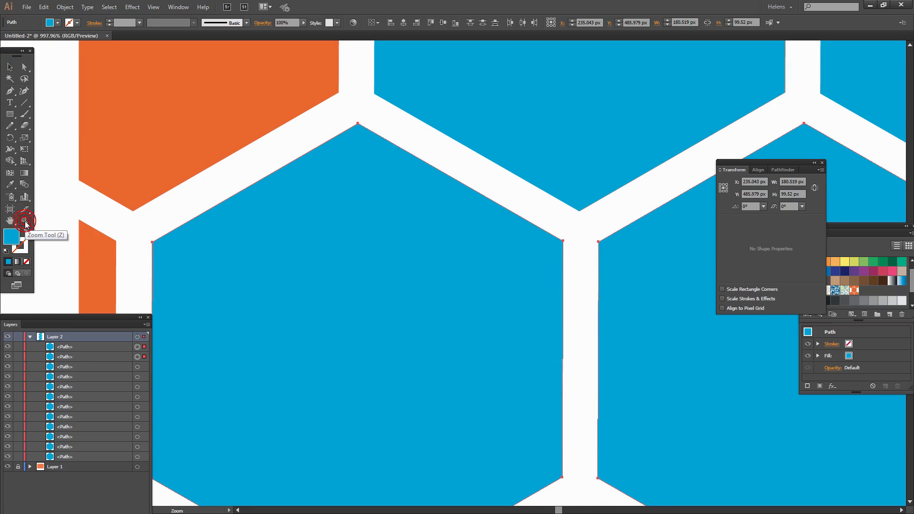
{"action": "left_click", "coordinate": [333, 267], "text": "alt"}
{"action": "left_click", "coordinate": [333, 267], "text": "alt"}
{"action": "left_click", "coordinate": [333, 267], "text": "alt"}
{"action": "left_click", "coordinate": [333, 267], "text": "alt"}
{"action": "left_click", "coordinate": [333, 267], "text": "alt"}
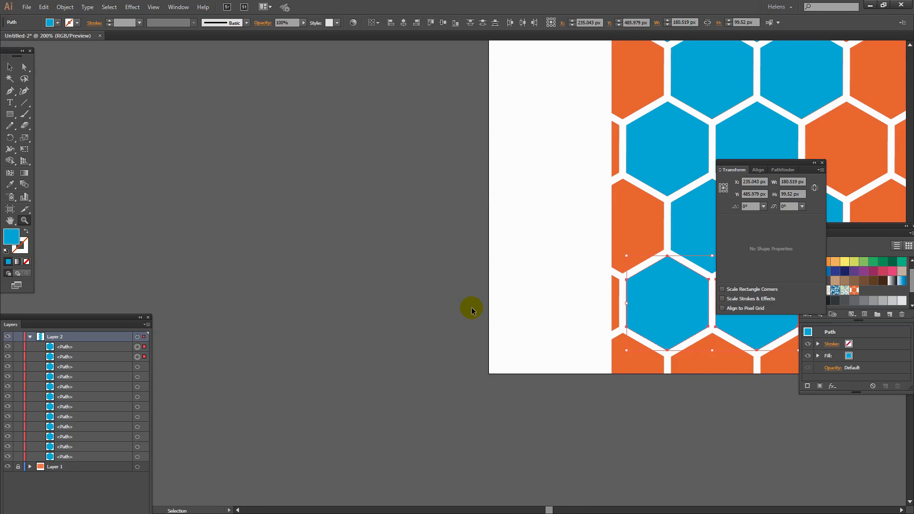
{"action": "key", "text": "ctrl+0"}
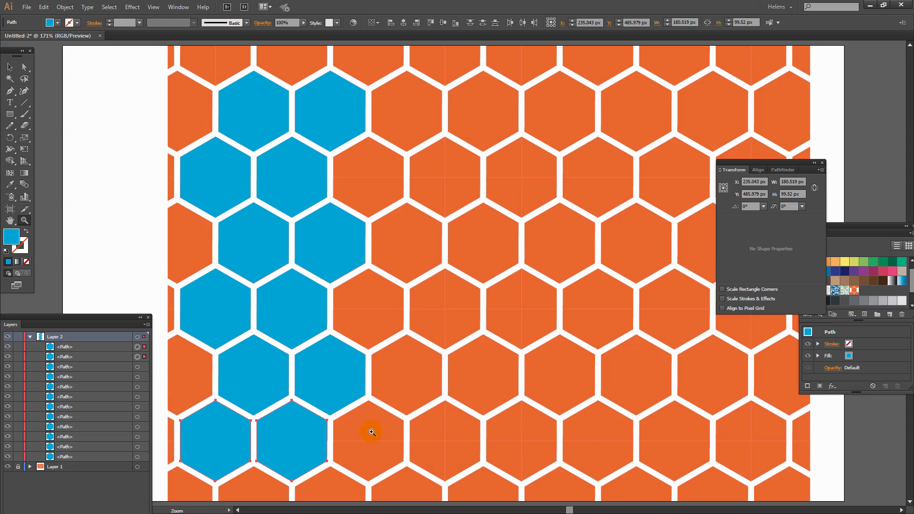
{"action": "left_click", "coordinate": [8, 67]}
{"action": "left_click_drag", "start_coordinate": [168, 72], "coordinate": [382, 482]}
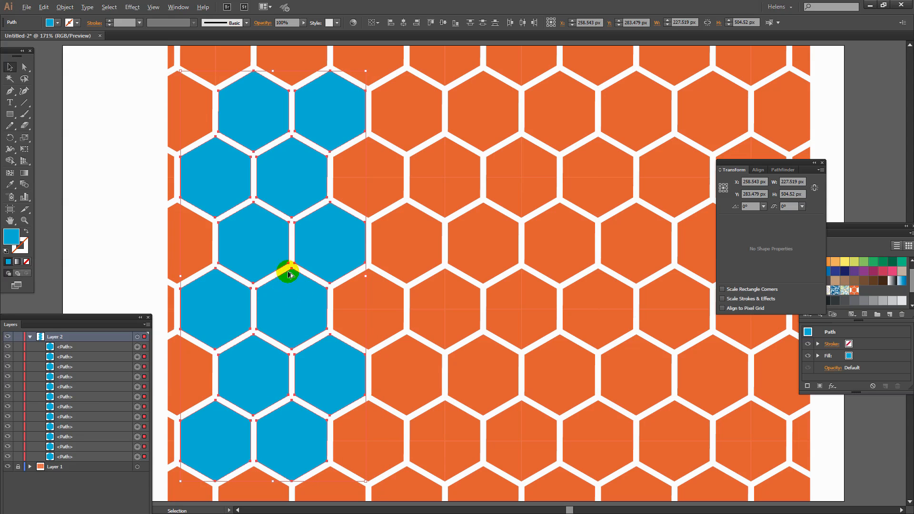
{"action": "left_click_drag", "start_coordinate": [282, 301], "coordinate": [441, 298]}
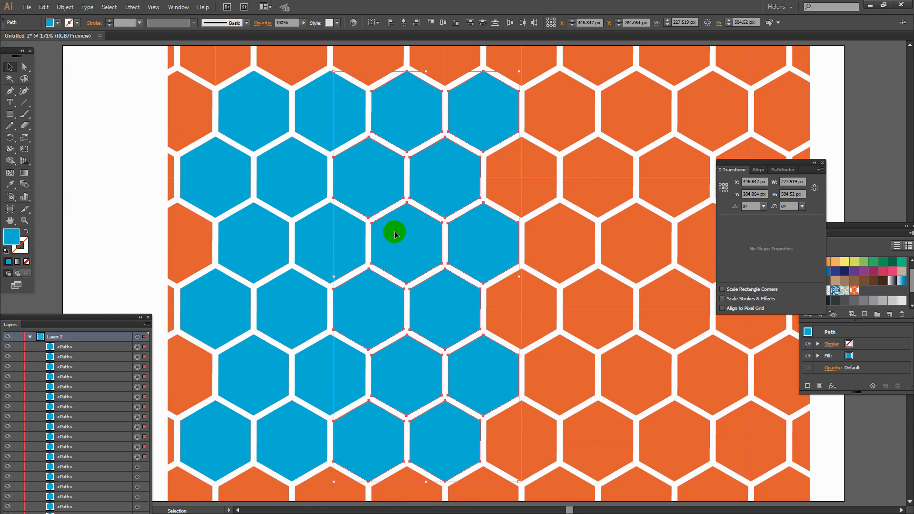
Step: Fine-tune the position of the copied twelve-hexagon block so that no orange edges of the pattern show around it
{"action": "key", "text": "z"}
{"action": "left_click_drag", "start_coordinate": [327, 147], "coordinate": [427, 287]}
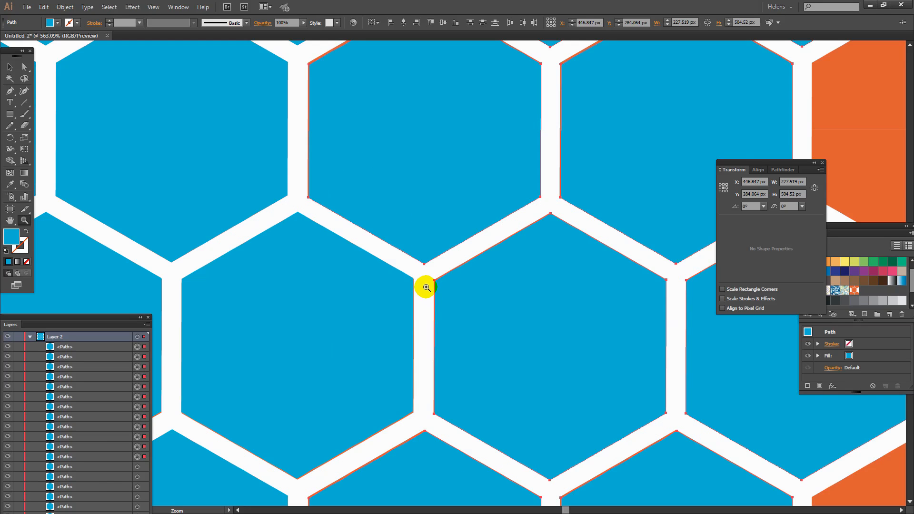
{"action": "key", "text": "v"}
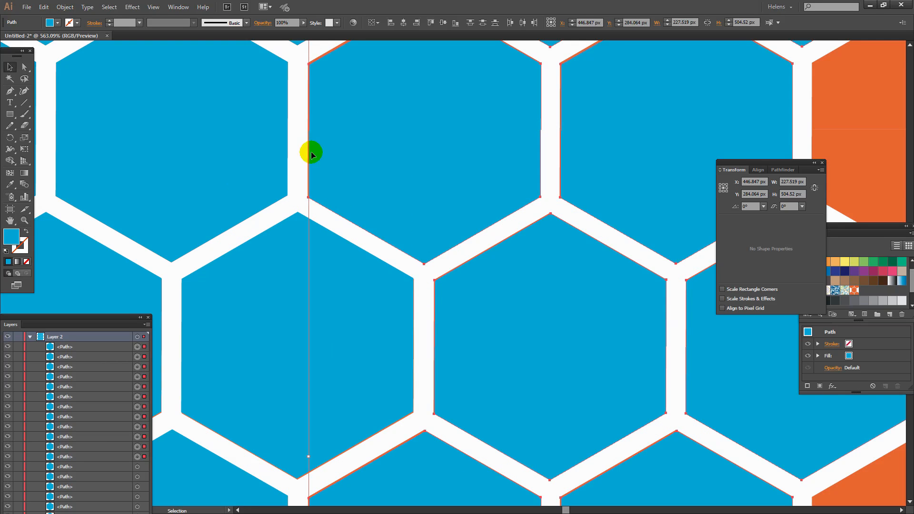
{"action": "left_click", "coordinate": [375, 183]}
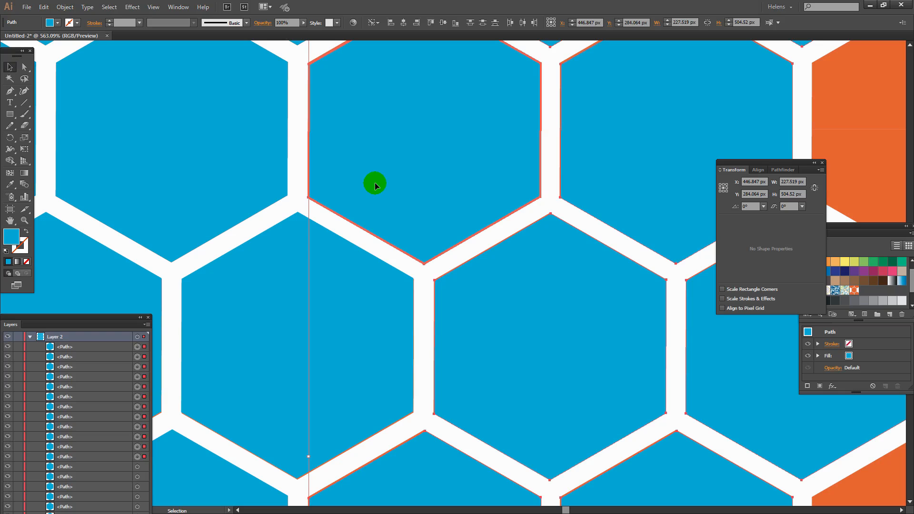
{"action": "key", "text": "Up"}
{"action": "key", "text": "Up"}
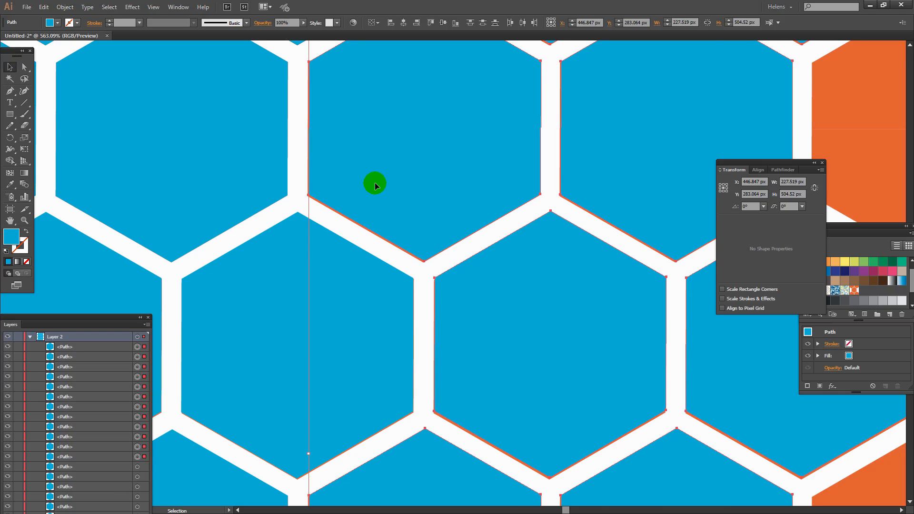
{"action": "left_click_drag", "start_coordinate": [375, 183], "coordinate": [374, 167]}
{"action": "scroll", "coordinate": [373, 168], "scroll_direction": "up", "scroll_amount": 1}
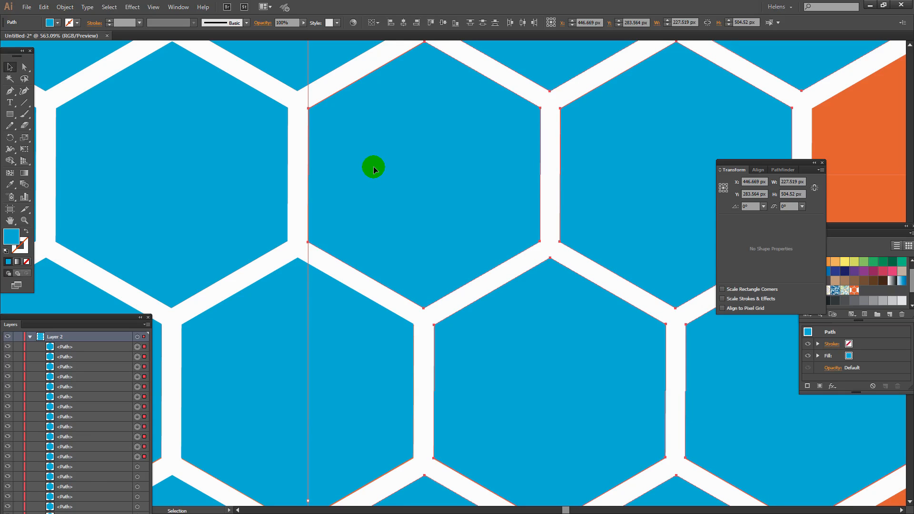
Step: Move the transform settings and swatches clear of the pattern and duplicate the selected twelve-hexagon block onto the next two hexagons of each row
{"action": "left_click", "coordinate": [24, 220]}
{"action": "left_click", "coordinate": [426, 291], "text": "alt"}
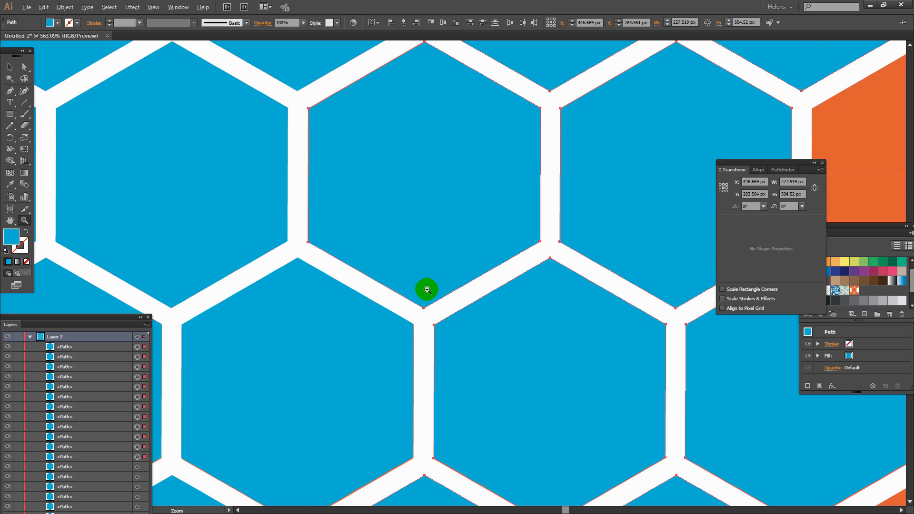
{"action": "left_click", "coordinate": [427, 290], "text": "alt"}
{"action": "left_click", "coordinate": [428, 290], "text": "alt"}
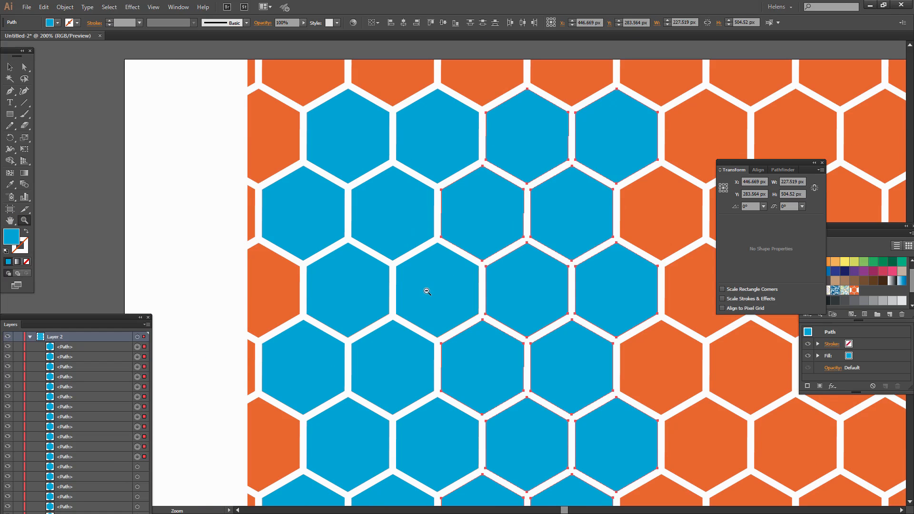
{"action": "left_click", "coordinate": [427, 290], "text": "alt"}
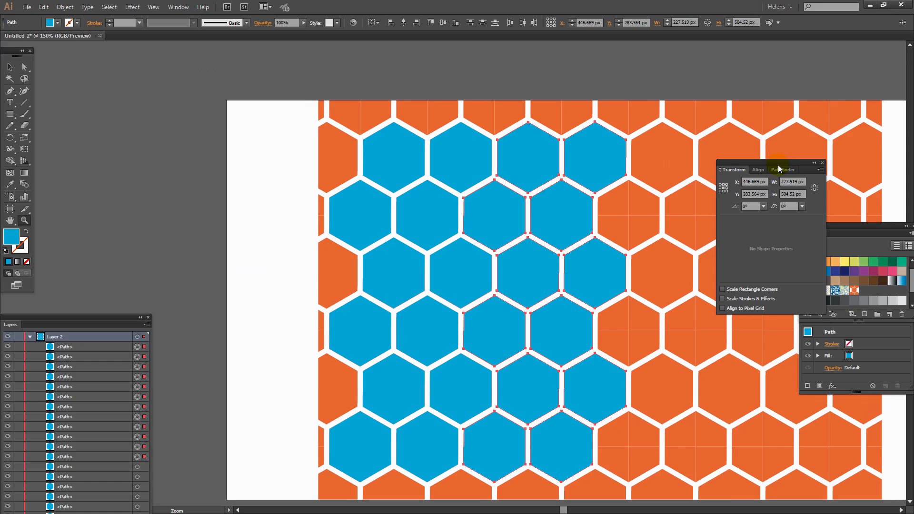
{"action": "left_click_drag", "start_coordinate": [768, 160], "coordinate": [199, 126]}
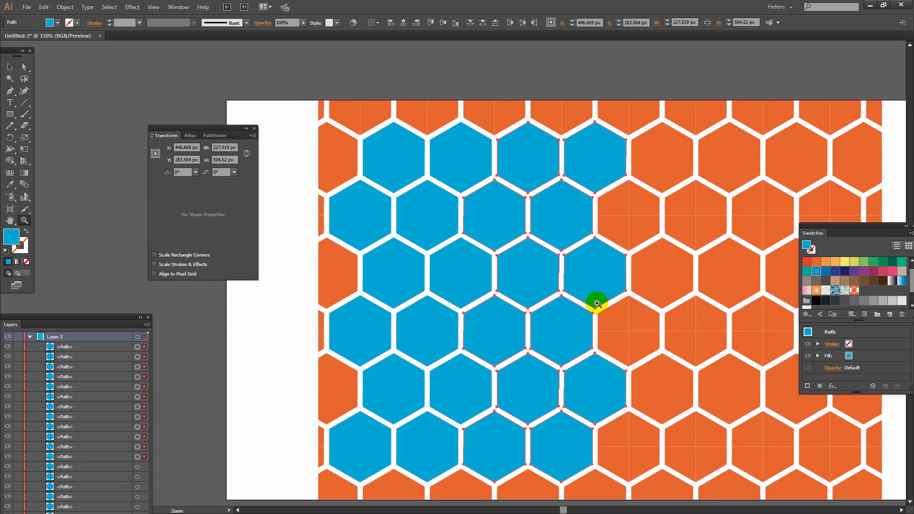
{"action": "left_click", "coordinate": [5, 67]}
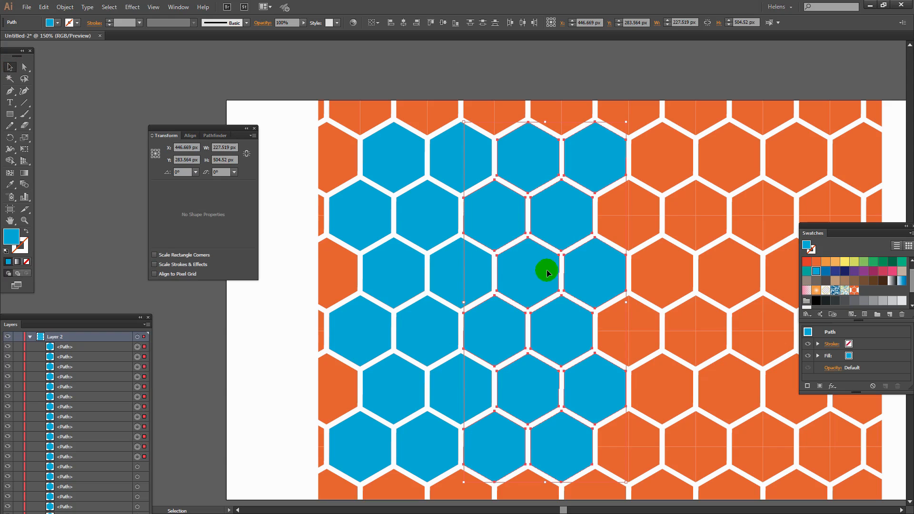
{"action": "left_click_drag", "start_coordinate": [850, 236], "coordinate": [196, 340]}
{"action": "left_click_drag", "start_coordinate": [546, 339], "coordinate": [684, 332]}
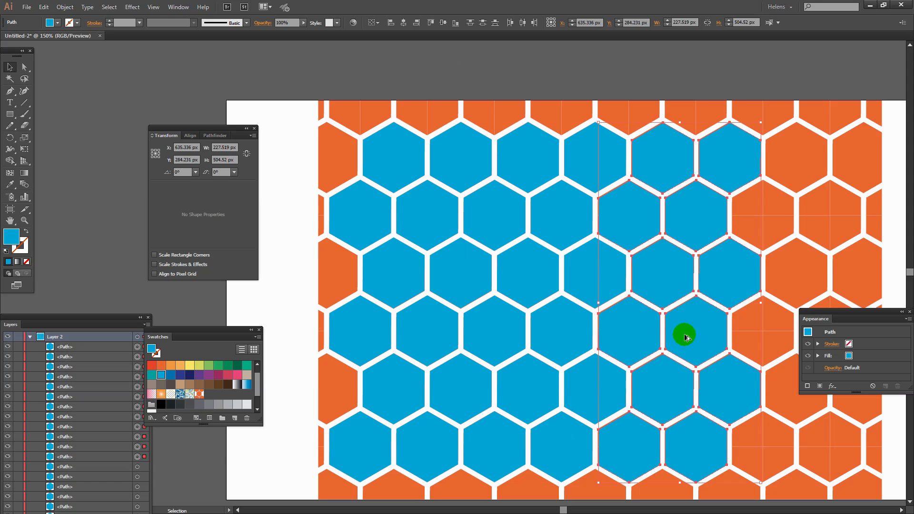
Step: Fine-tune the position of the newest twelve-hexagon block so its blue hexagons cover the orange pattern edges
{"action": "left_click", "coordinate": [24, 220]}
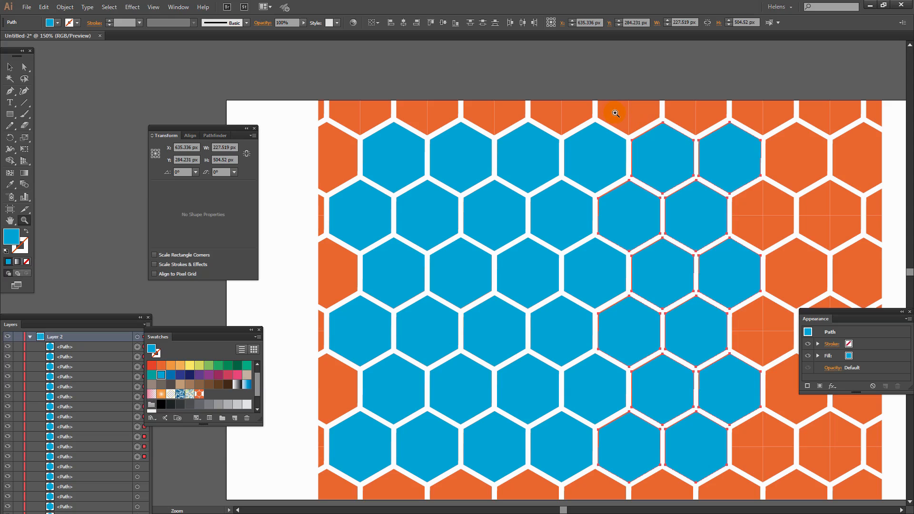
{"action": "left_click_drag", "start_coordinate": [632, 142], "coordinate": [671, 199]}
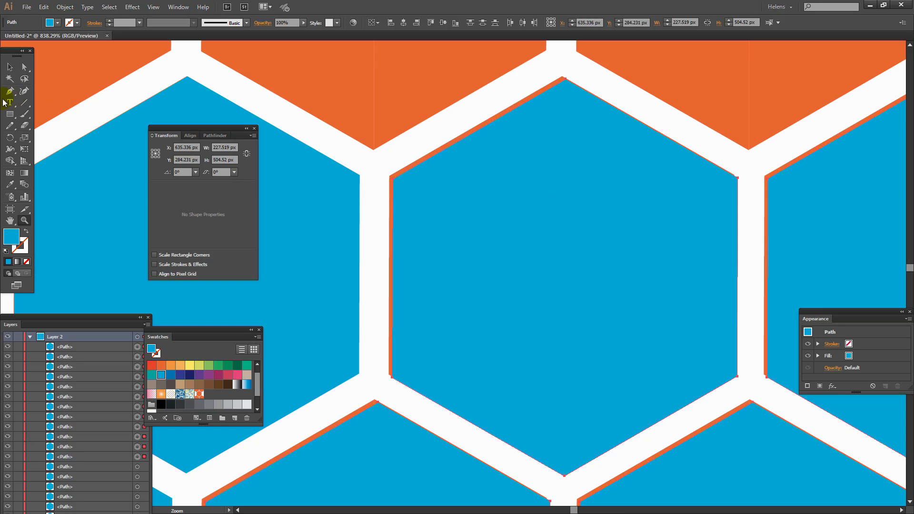
{"action": "key", "text": "v"}
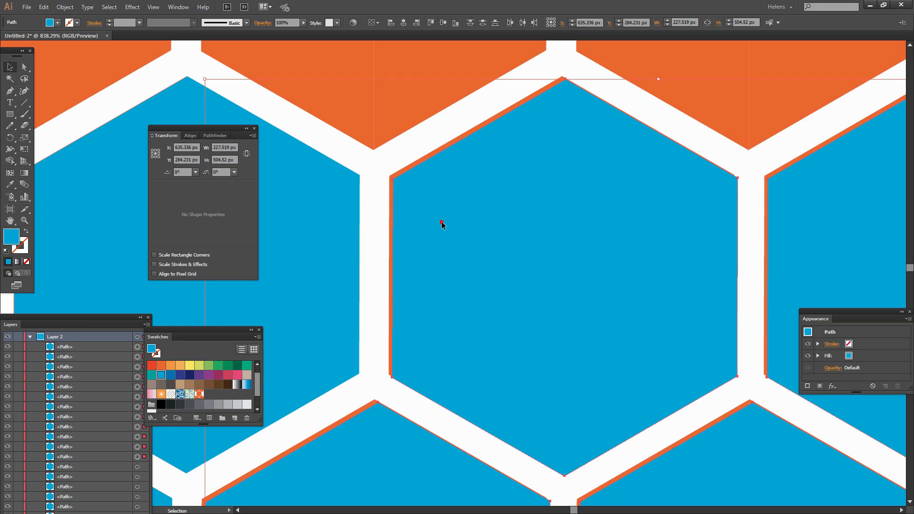
{"action": "mouse_move", "coordinate": [441, 221]}
{"action": "left_mouse_down"}
{"action": "mouse_move", "coordinate": [407, 207]}
{"action": "mouse_move", "coordinate": [433, 219]}
{"action": "left_mouse_up"}
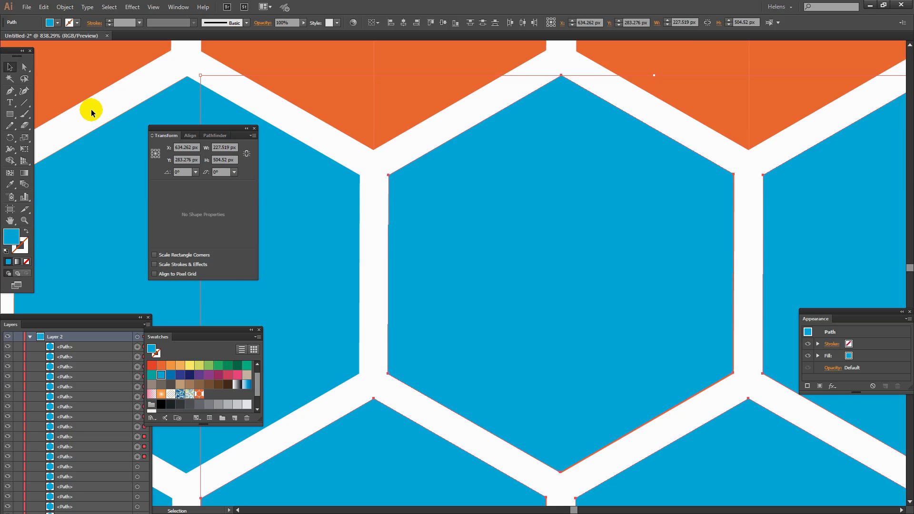
{"action": "key", "text": "ctrl+0"}
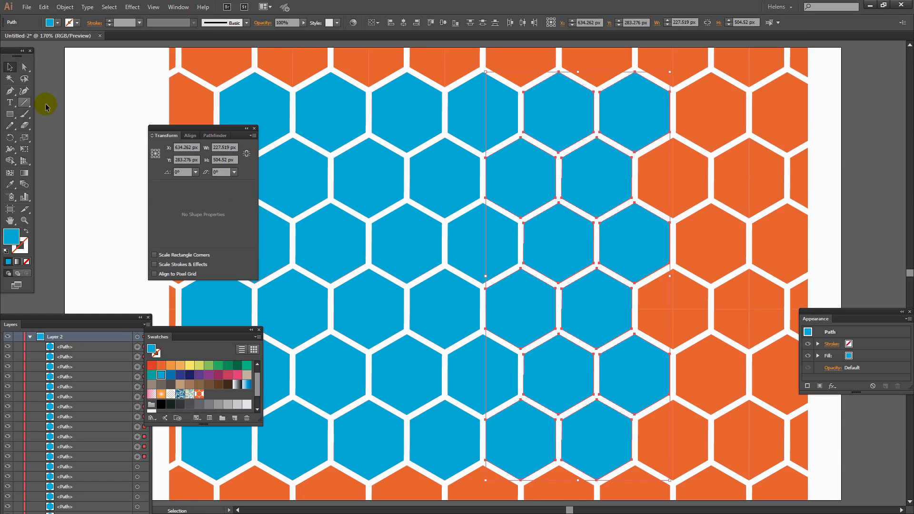
Step: Deselect the block, hide Layer 1 with the orange pattern guide, and move the transform settings, swatches and layer list clear of the hexagons
{"action": "left_click_drag", "start_coordinate": [227, 129], "coordinate": [130, 135]}
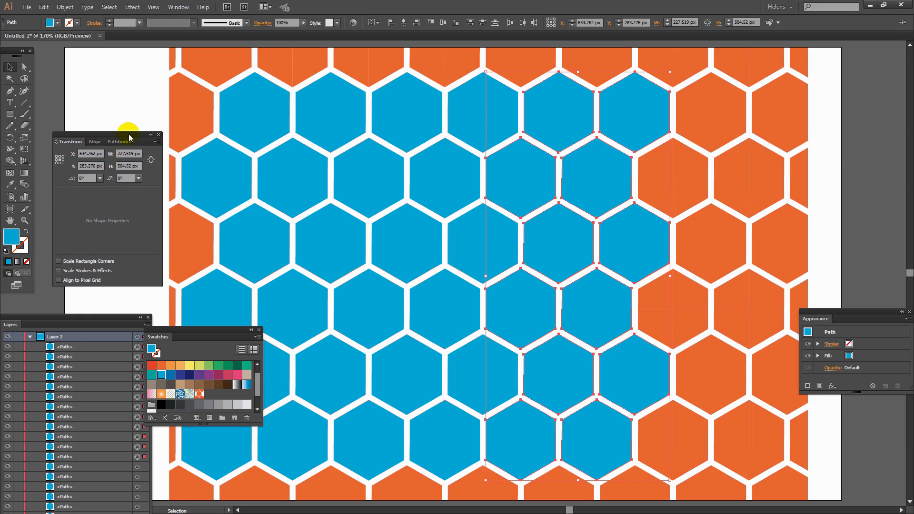
{"action": "left_click", "coordinate": [704, 393]}
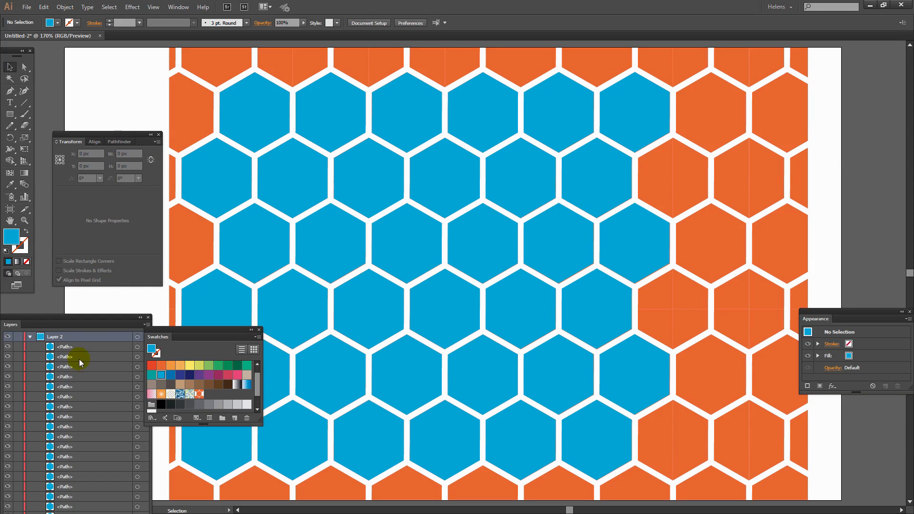
{"action": "left_click_drag", "start_coordinate": [52, 327], "coordinate": [86, 102]}
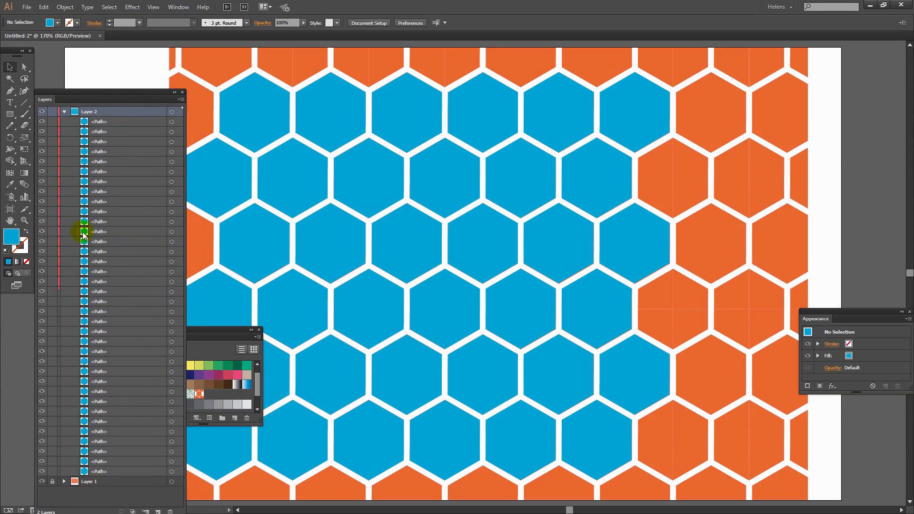
{"action": "left_click", "coordinate": [42, 482]}
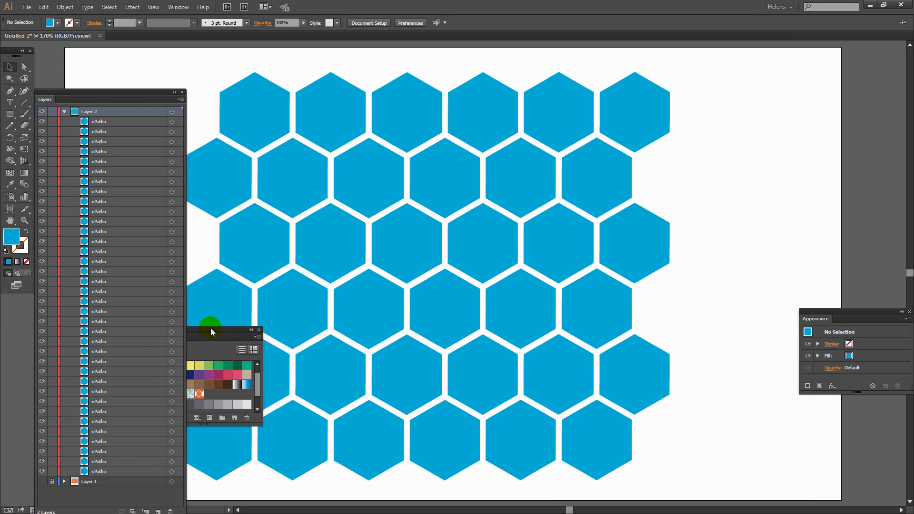
{"action": "left_click_drag", "start_coordinate": [211, 327], "coordinate": [776, 384]}
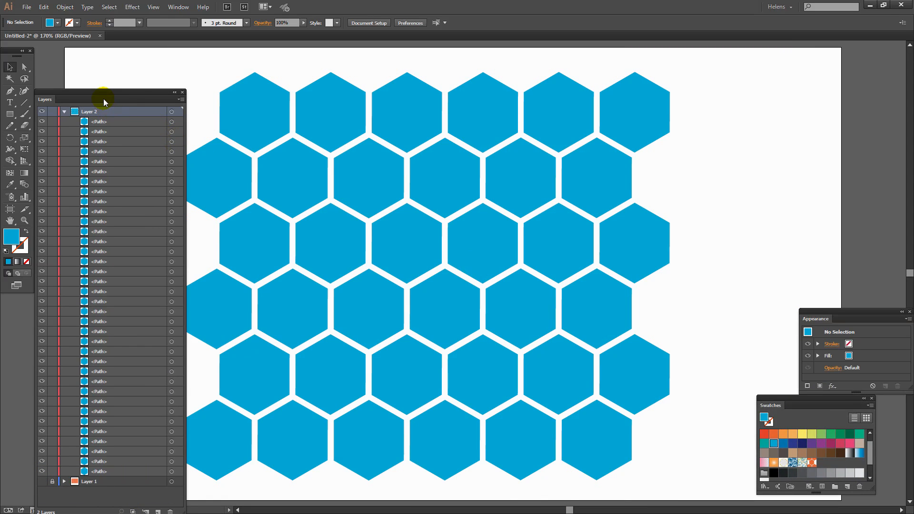
{"action": "left_click_drag", "start_coordinate": [103, 98], "coordinate": [794, 145]}
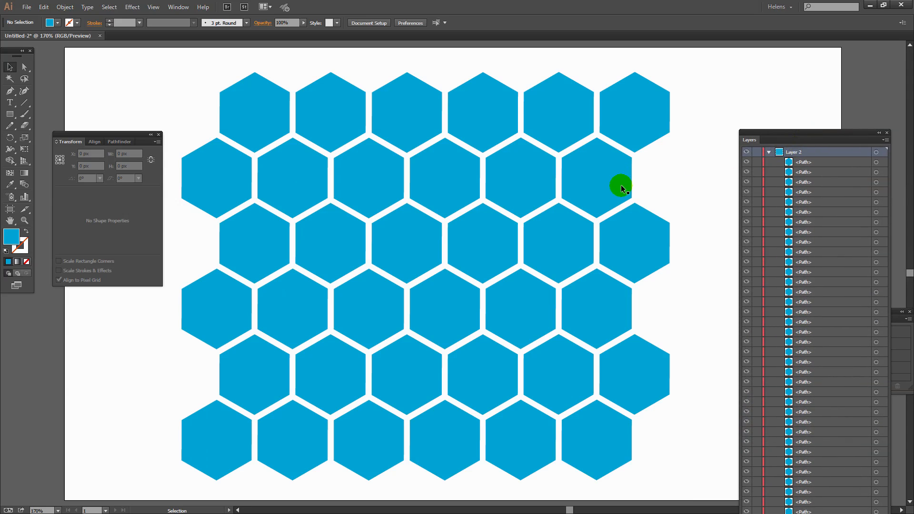
Step: Select the top-row hexagons one after another to check that each is a separate object
{"action": "left_click", "coordinate": [270, 105]}
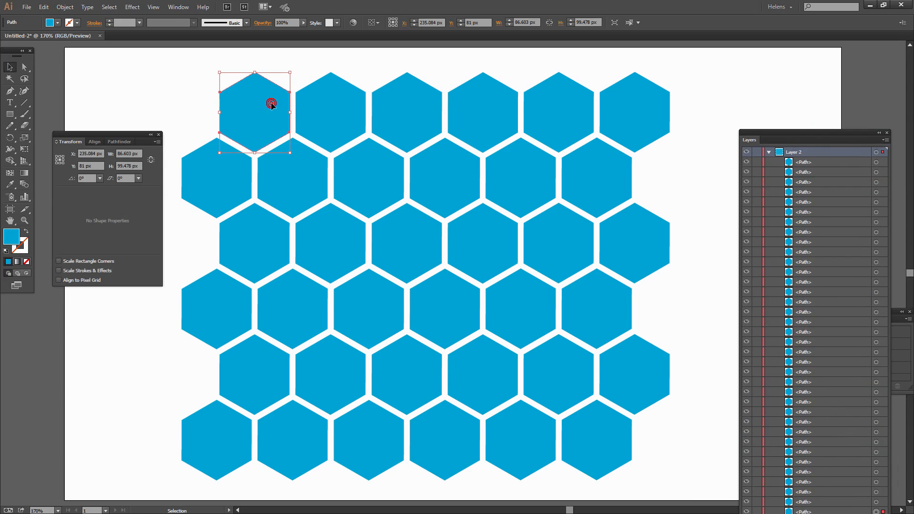
{"action": "left_click", "coordinate": [327, 112]}
{"action": "left_click", "coordinate": [407, 120]}
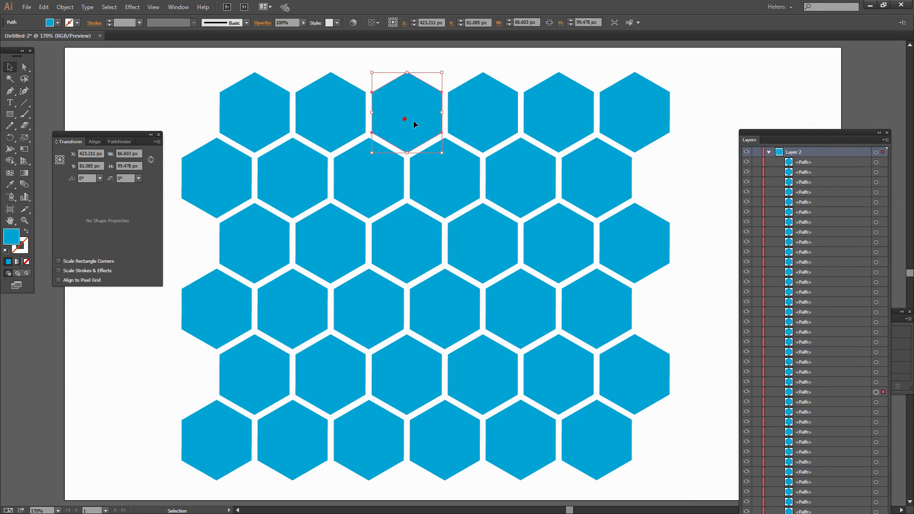
{"action": "left_click", "coordinate": [476, 119]}
{"action": "left_click", "coordinate": [557, 123]}
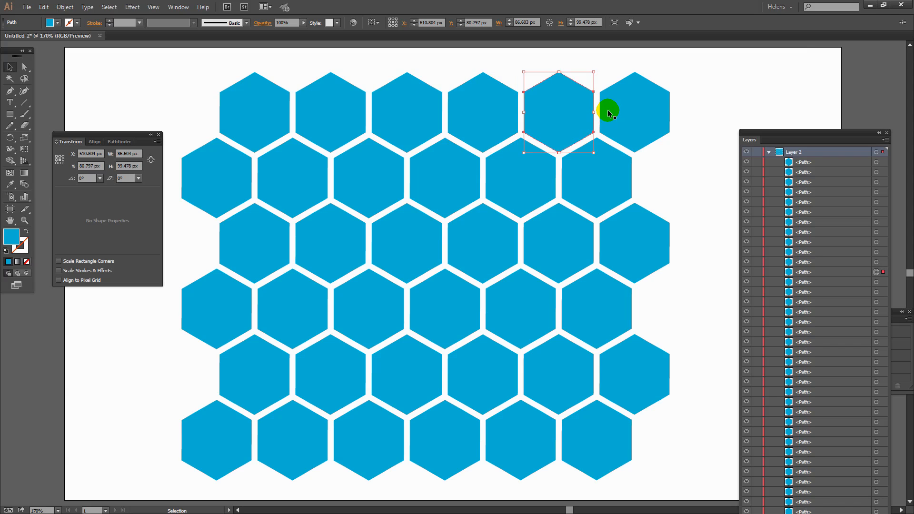
{"action": "left_click", "coordinate": [608, 109]}
Step: Fill the first hexagon of the top row with the preset white-to-orange radial gradient
{"action": "left_click", "coordinate": [247, 101]}
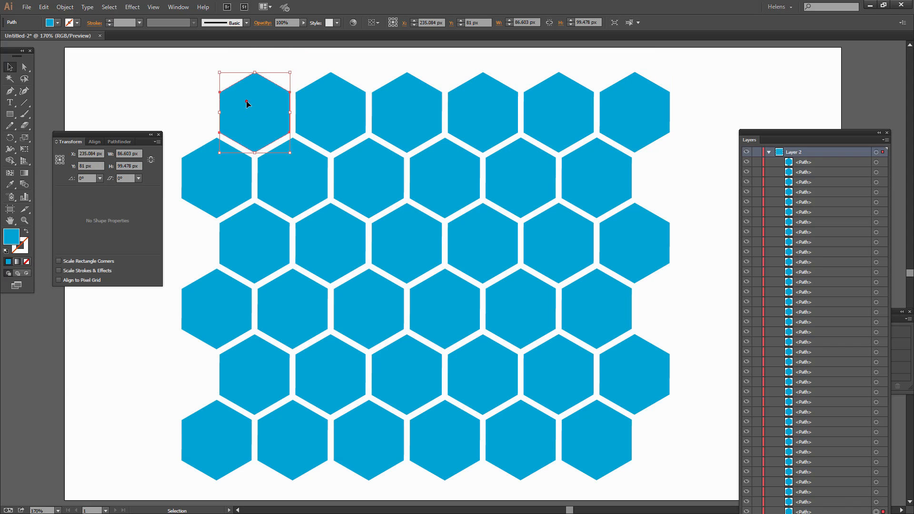
{"action": "left_click", "coordinate": [22, 174]}
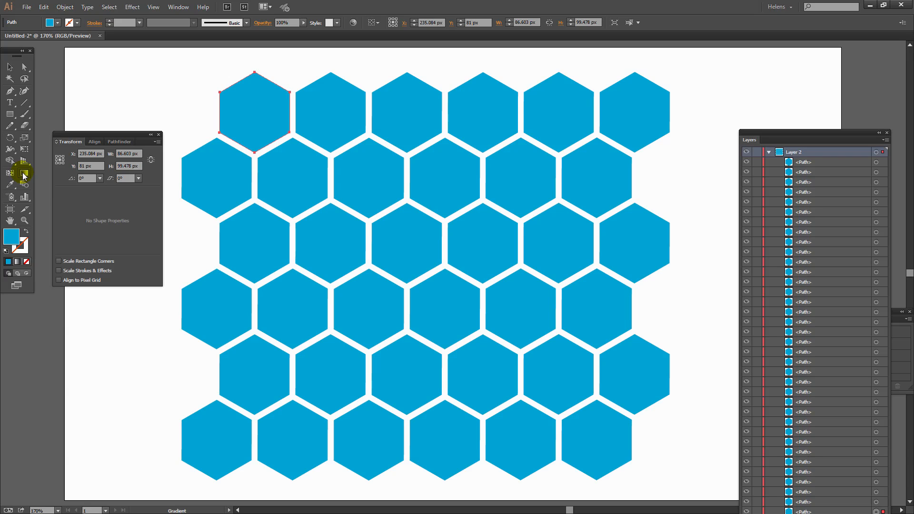
{"action": "left_click", "coordinate": [17, 262]}
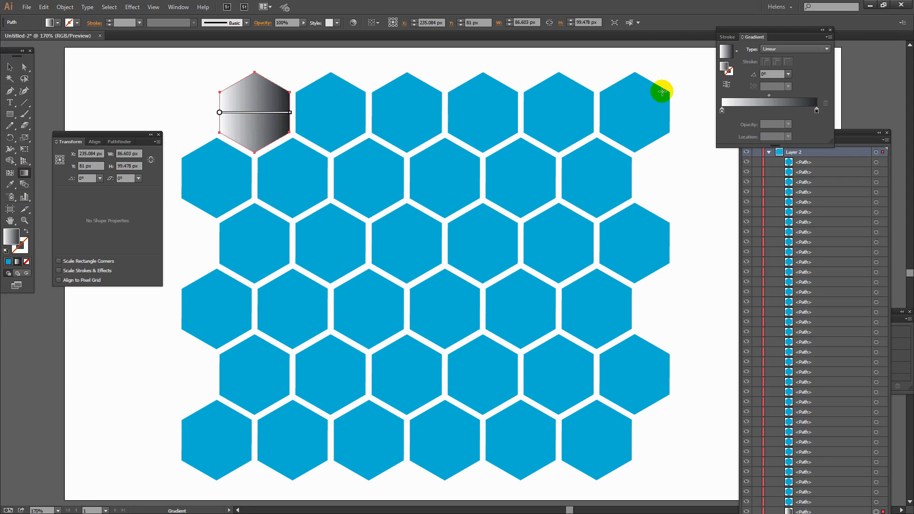
{"action": "left_click", "coordinate": [736, 50]}
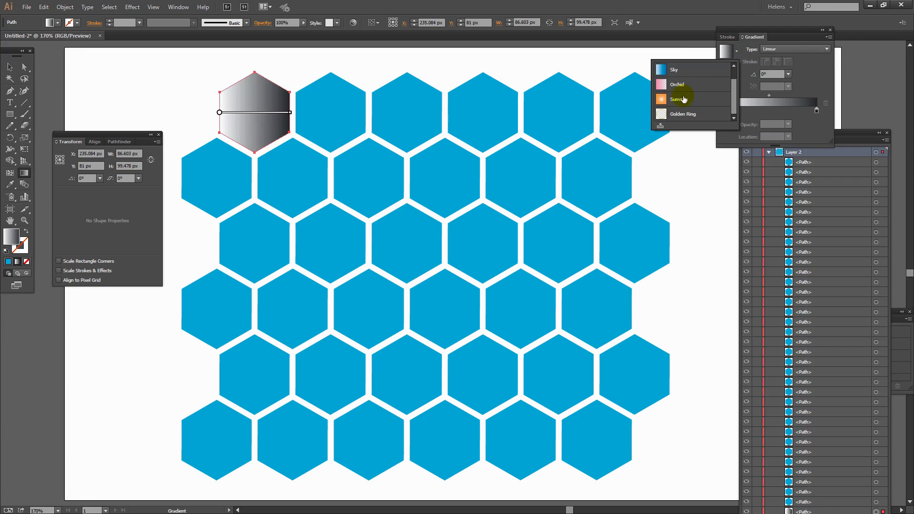
{"action": "left_click", "coordinate": [668, 101]}
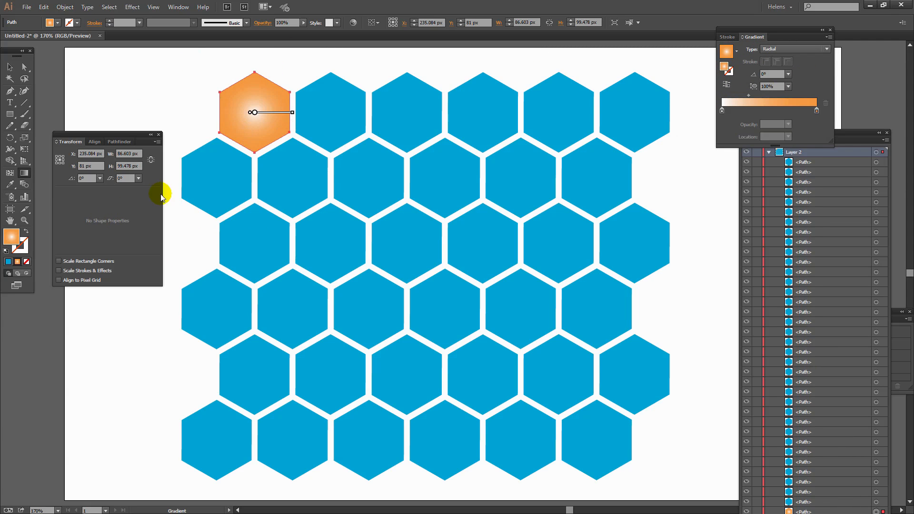
Step: Fill the second hexagon of the third row with the radial gradient and change its outer color stop to red
{"action": "left_click", "coordinate": [10, 67]}
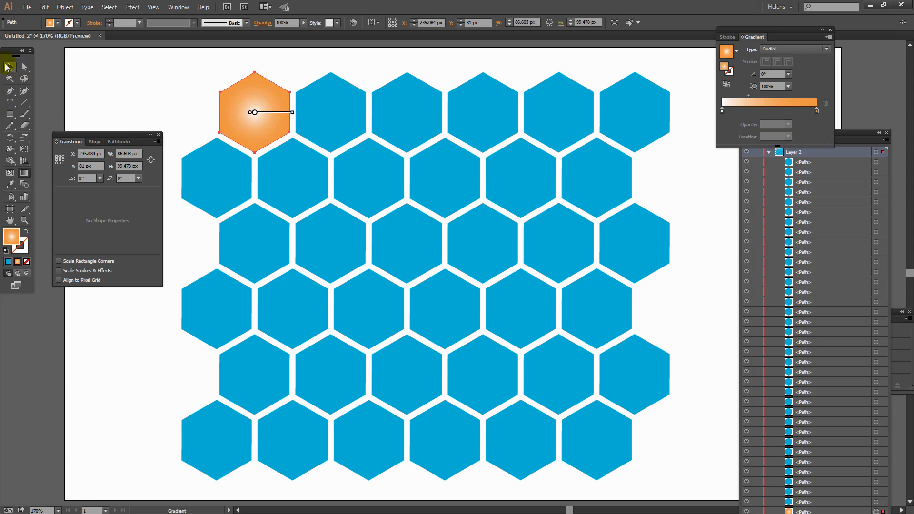
{"action": "left_click", "coordinate": [337, 275]}
{"action": "left_click", "coordinate": [324, 248]}
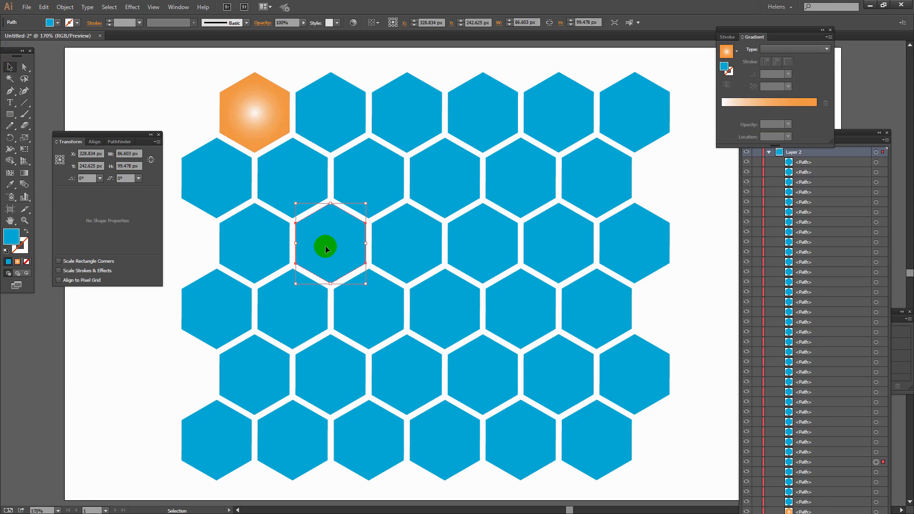
{"action": "left_click", "coordinate": [17, 262]}
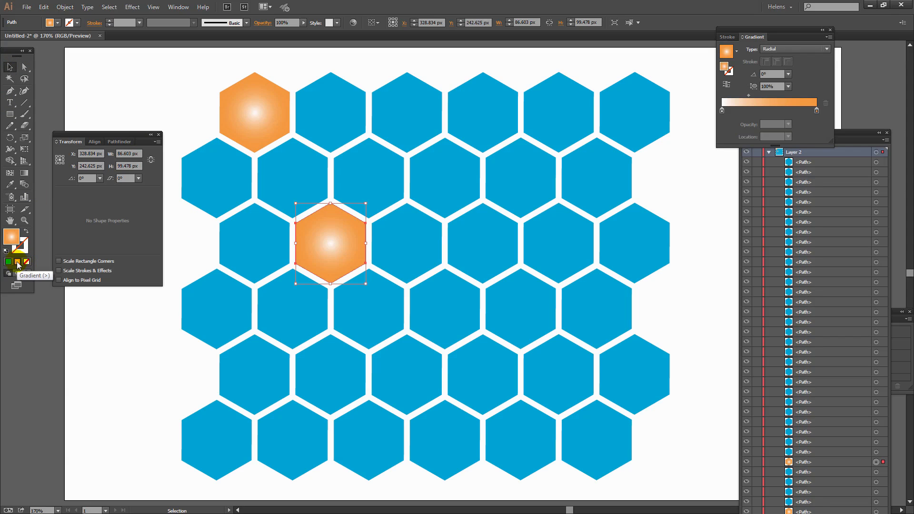
{"action": "left_click", "coordinate": [817, 113]}
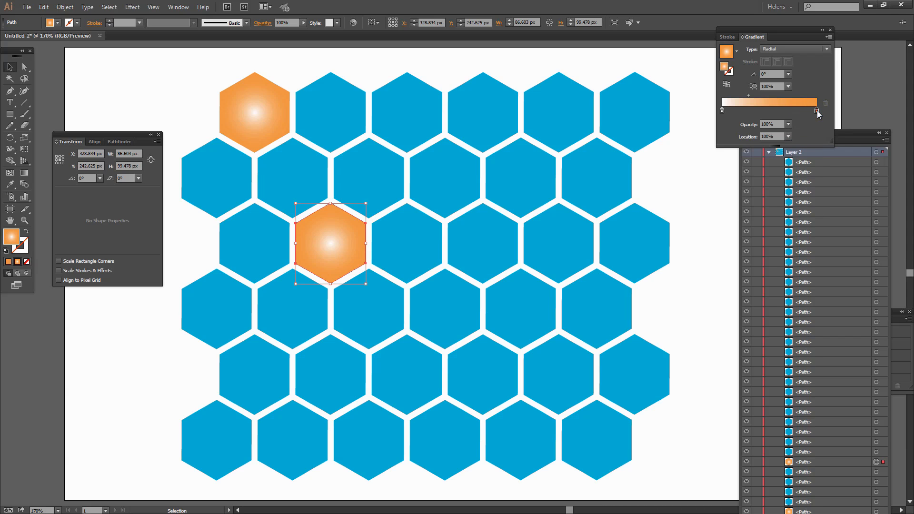
{"action": "double_click", "coordinate": [817, 112]}
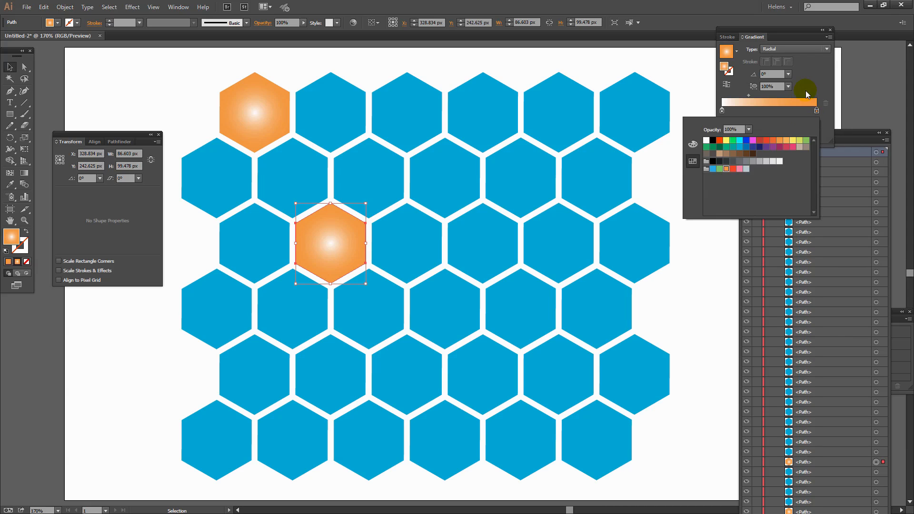
{"action": "left_click", "coordinate": [733, 169]}
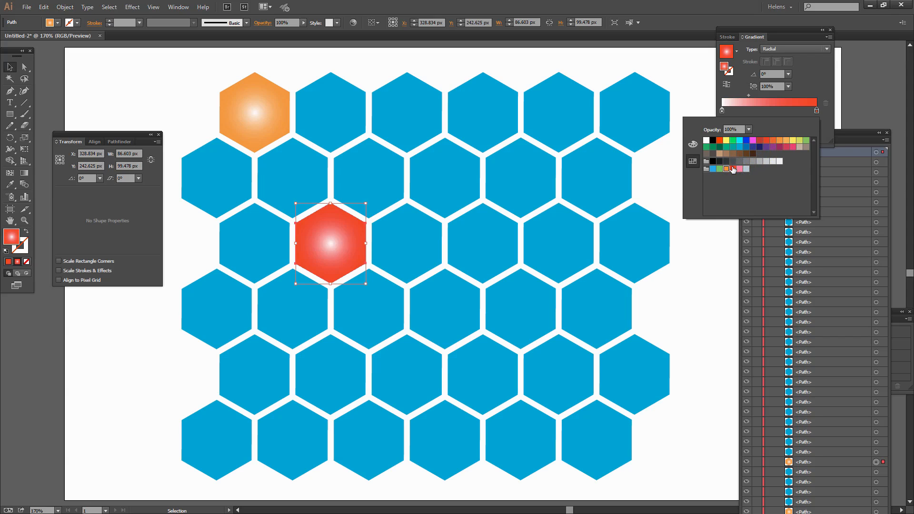
Step: Fill the first hexagon of the fifth row with the radial gradient, change its outer color stop to cyan, and deselect it
{"action": "left_click", "coordinate": [270, 366]}
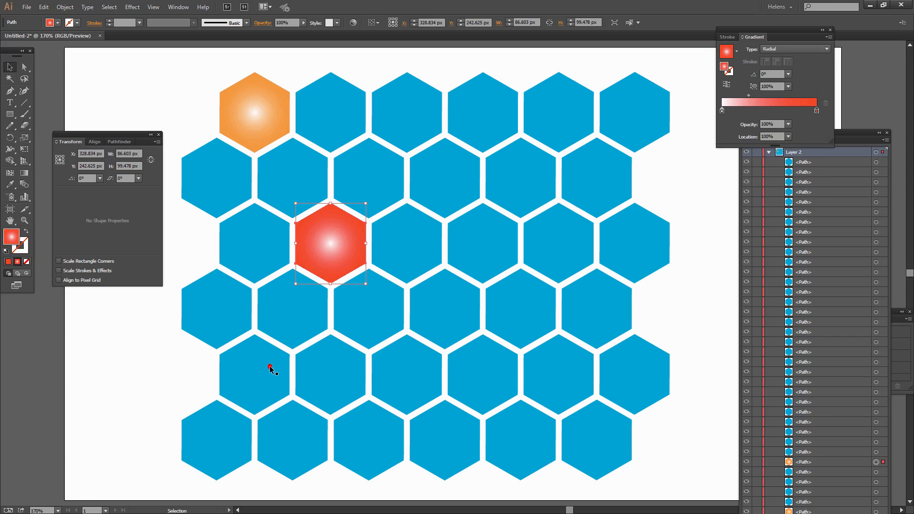
{"action": "left_click", "coordinate": [263, 365]}
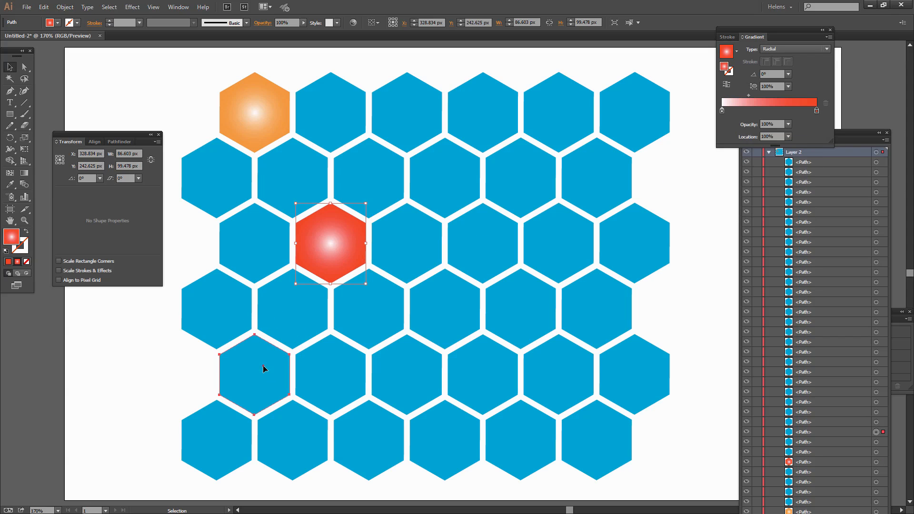
{"action": "left_click", "coordinate": [18, 261]}
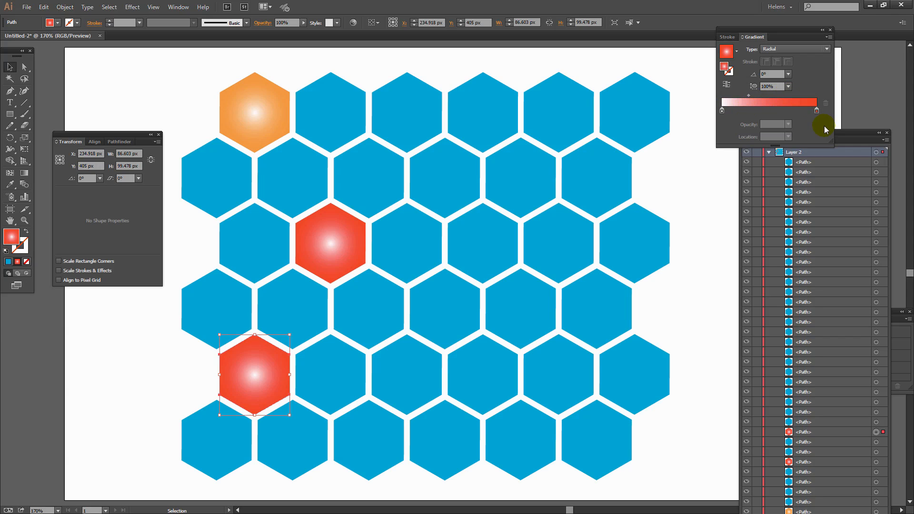
{"action": "left_click", "coordinate": [817, 111]}
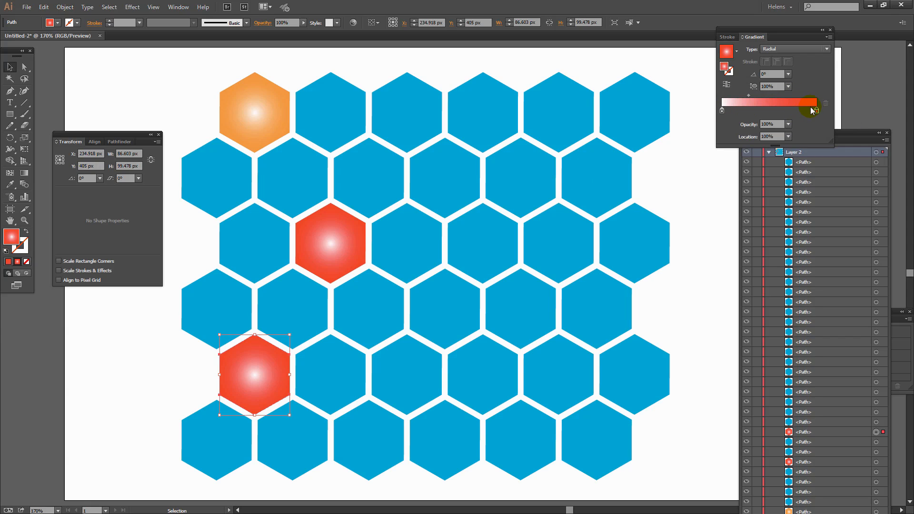
{"action": "left_click", "coordinate": [815, 111]}
{"action": "double_click", "coordinate": [816, 112]}
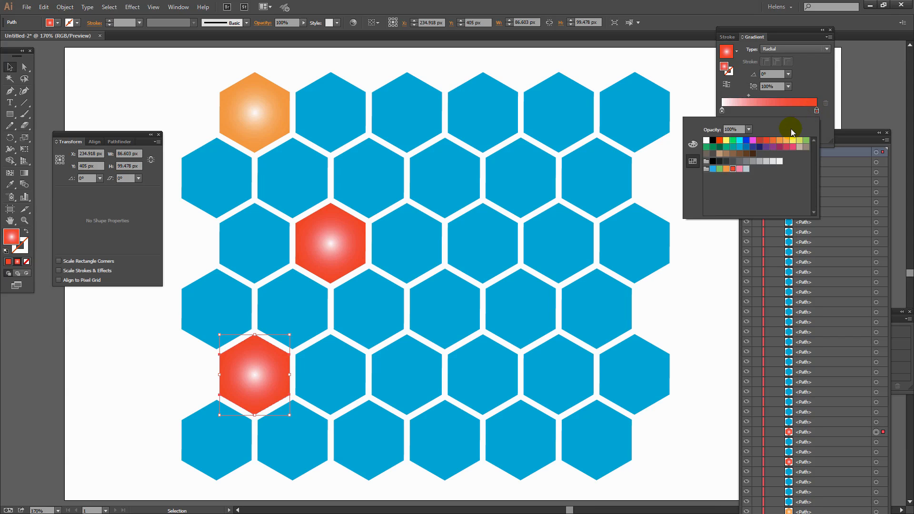
{"action": "left_click", "coordinate": [740, 141]}
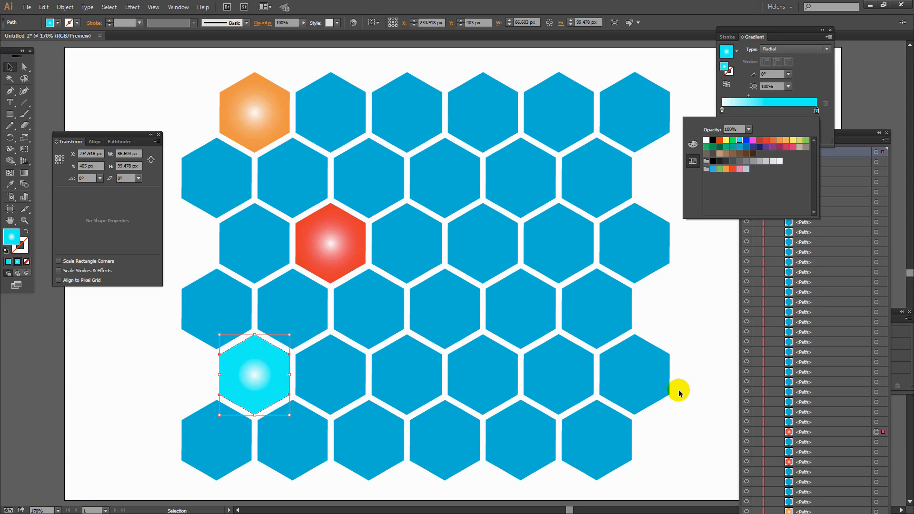
{"action": "left_click", "coordinate": [687, 422]}
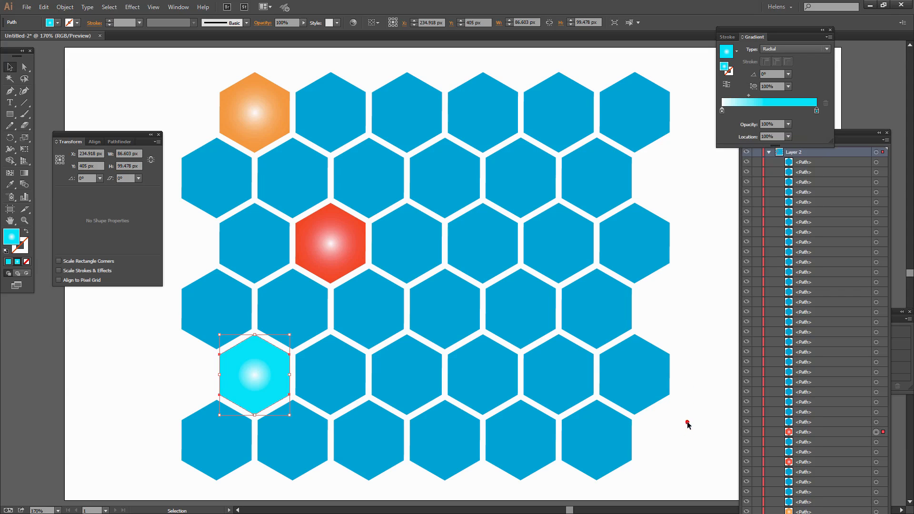
{"action": "left_click", "coordinate": [116, 367]}
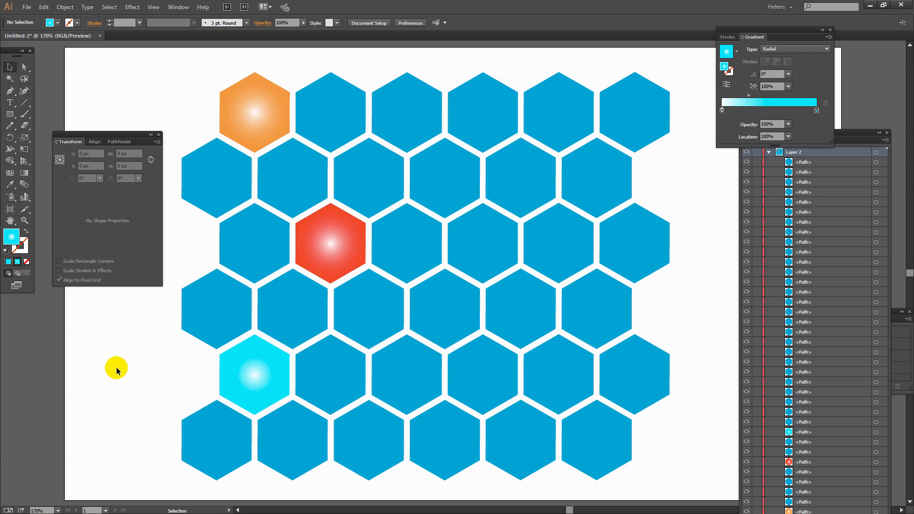